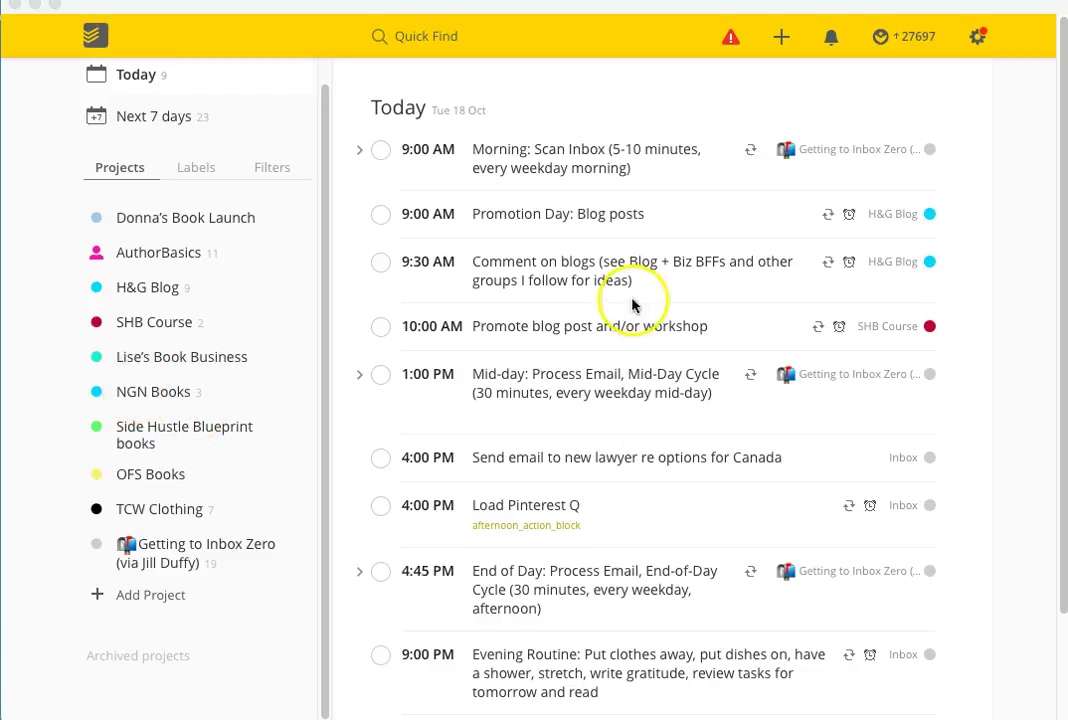
Bring up the Inbox with its 11 tasks, starting with 'Issue invoices'.
scroll(316, 312, up, 2)
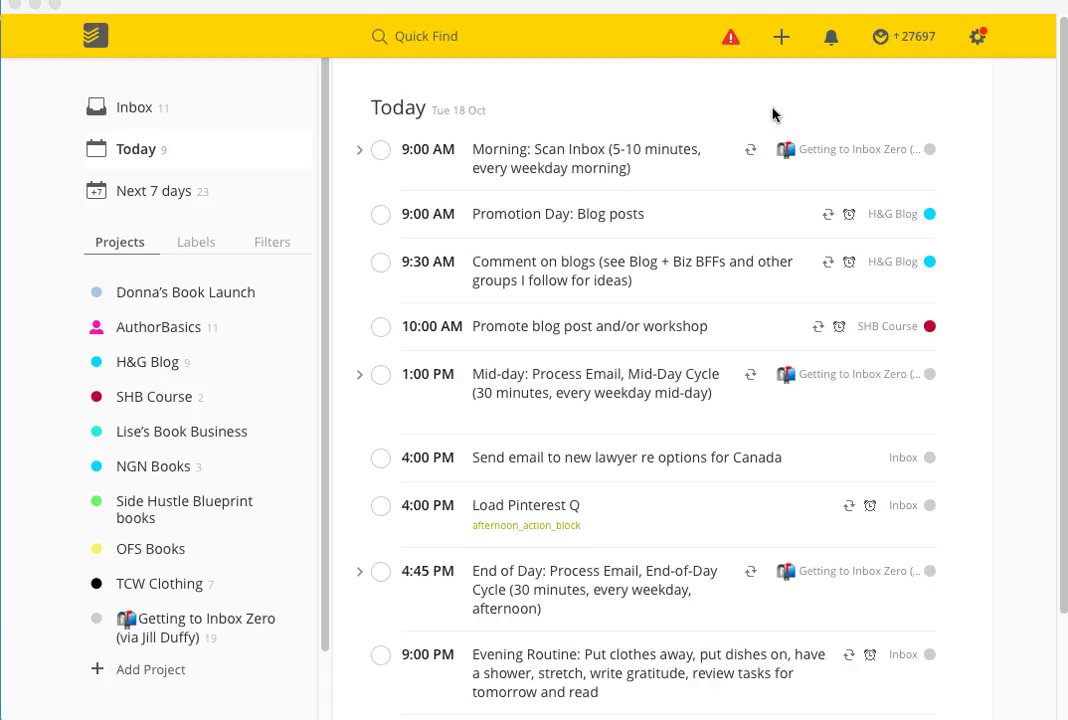
click(139, 113)
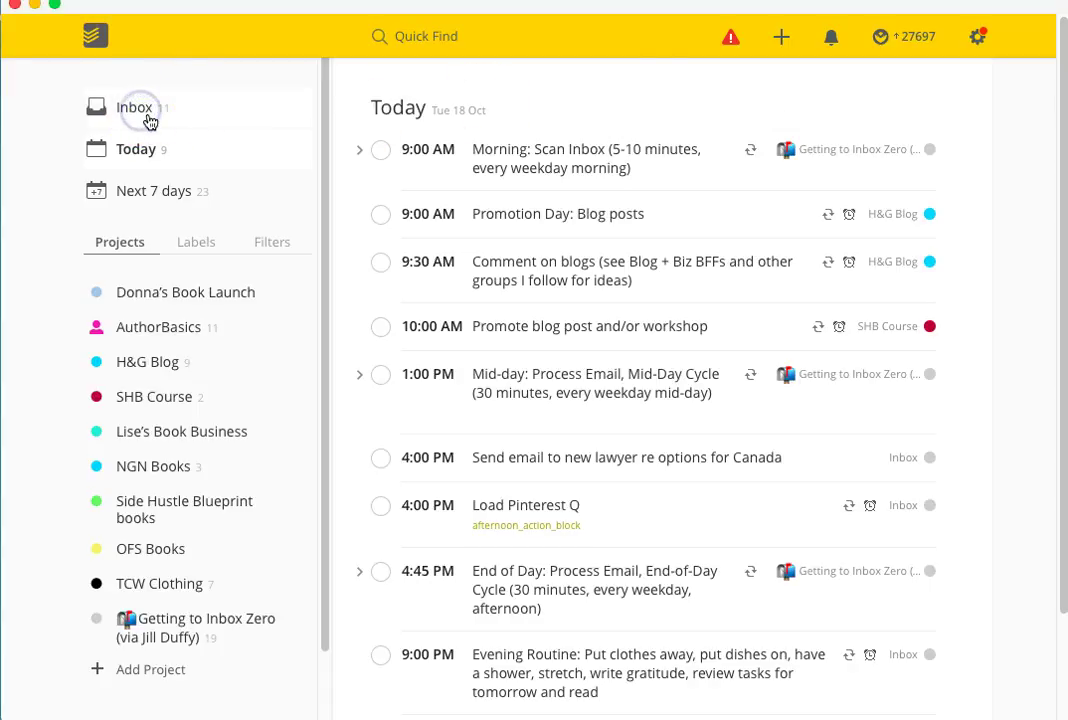
click(139, 110)
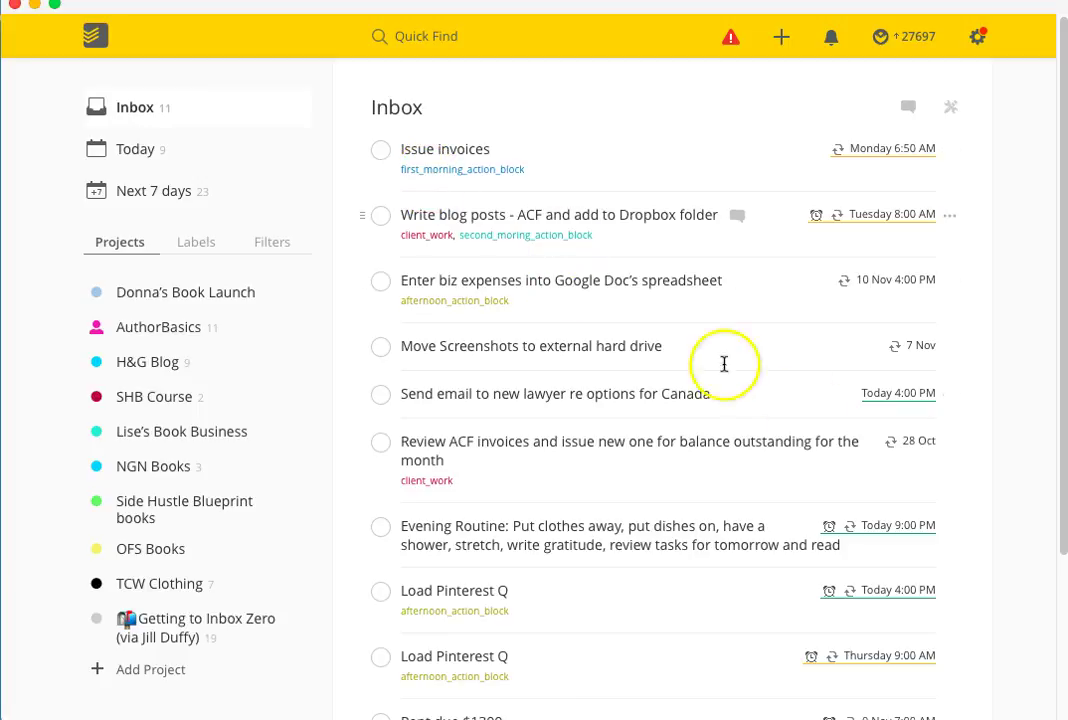
click(811, 418)
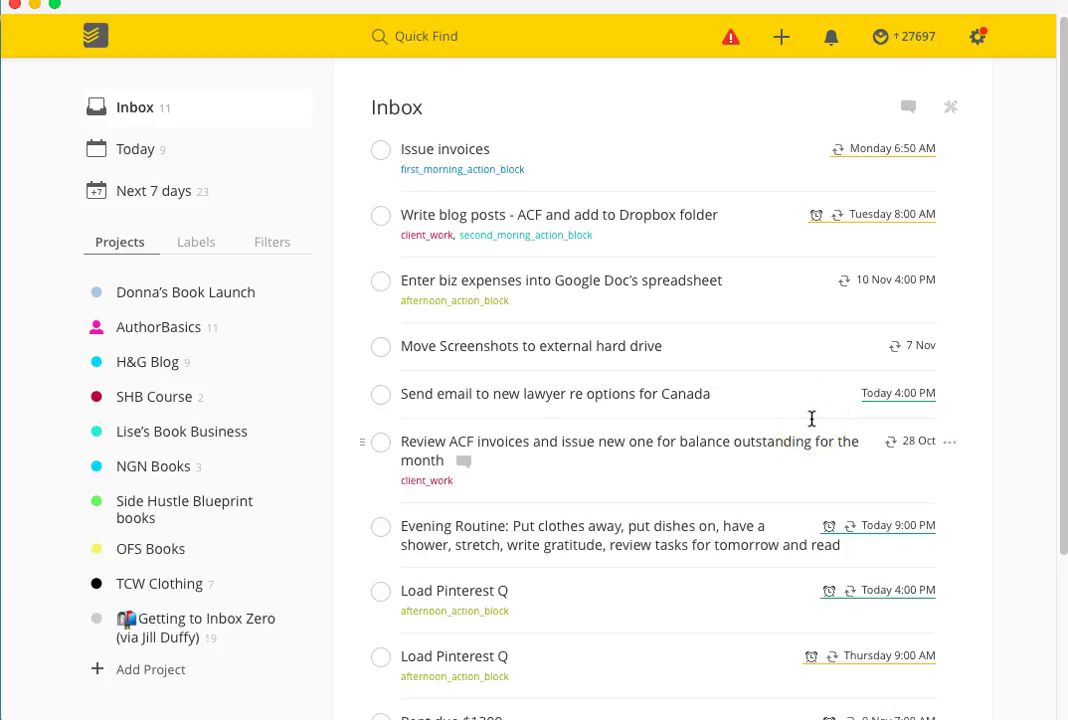
drag(815, 477, 730, 687)
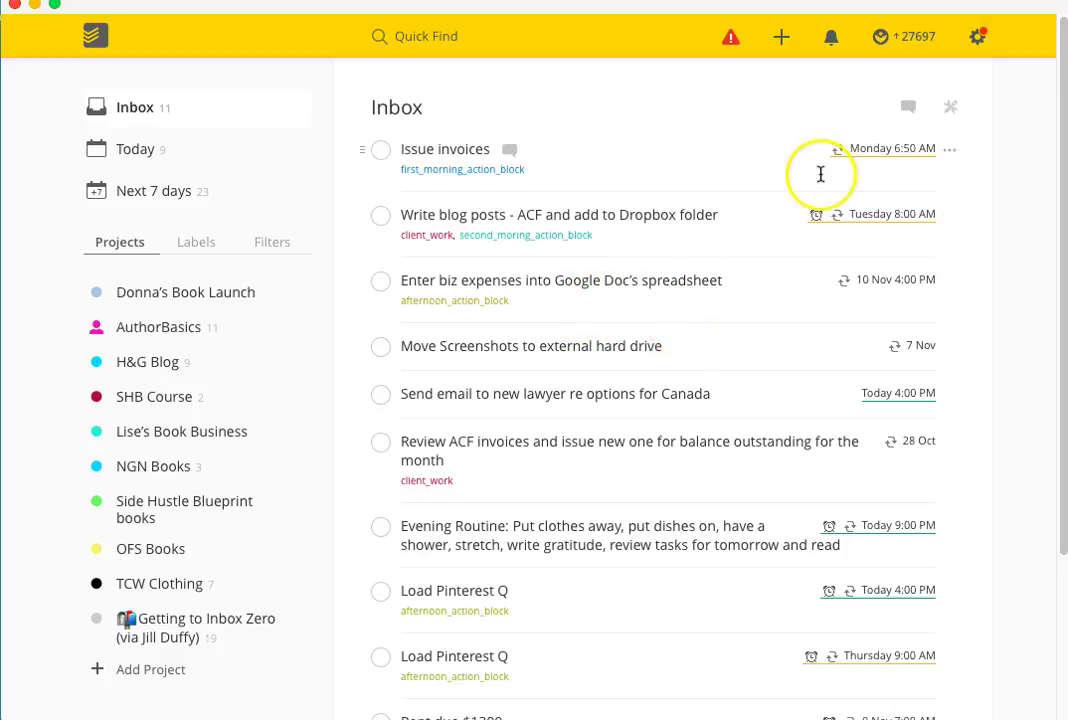
Quick-add the task 'Record videos for blog post' due 18 Oct at 10:30 AM.
click(783, 40)
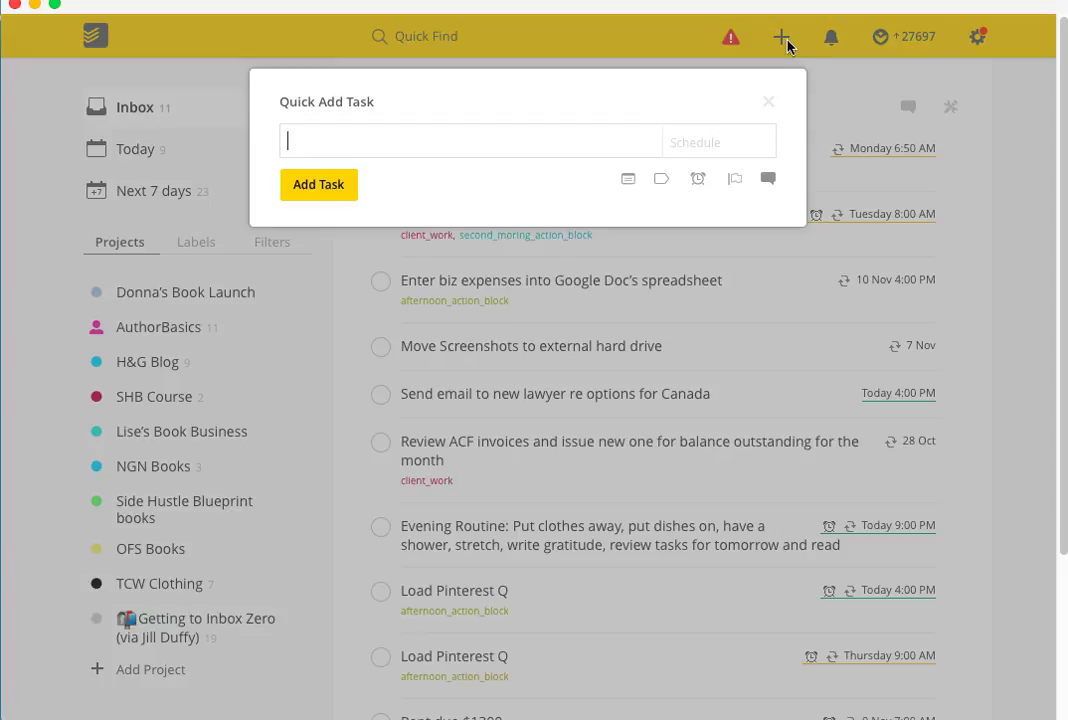
text(Record videos for )
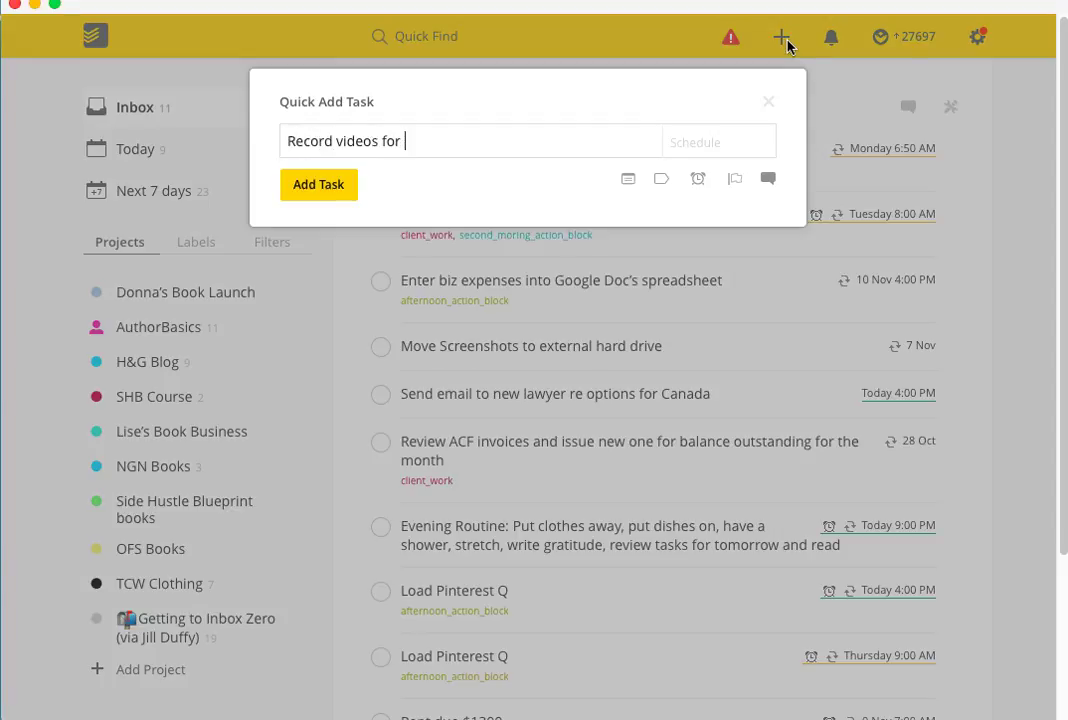
text(a)
key(BackSpace)
text(blog post)
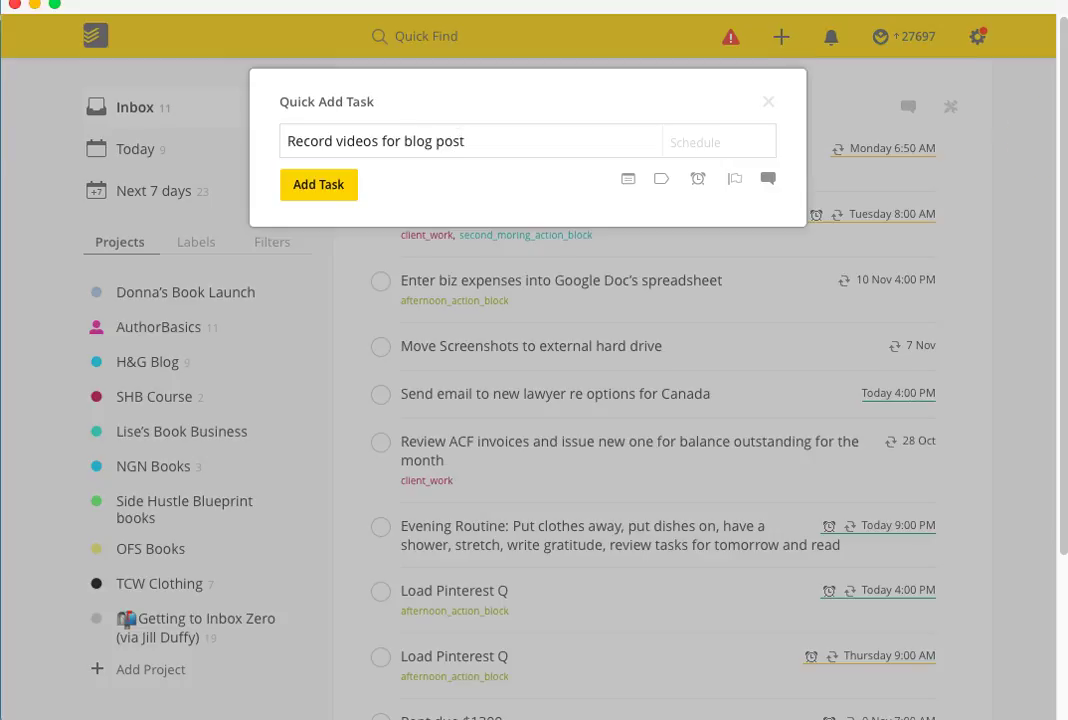
click(732, 139)
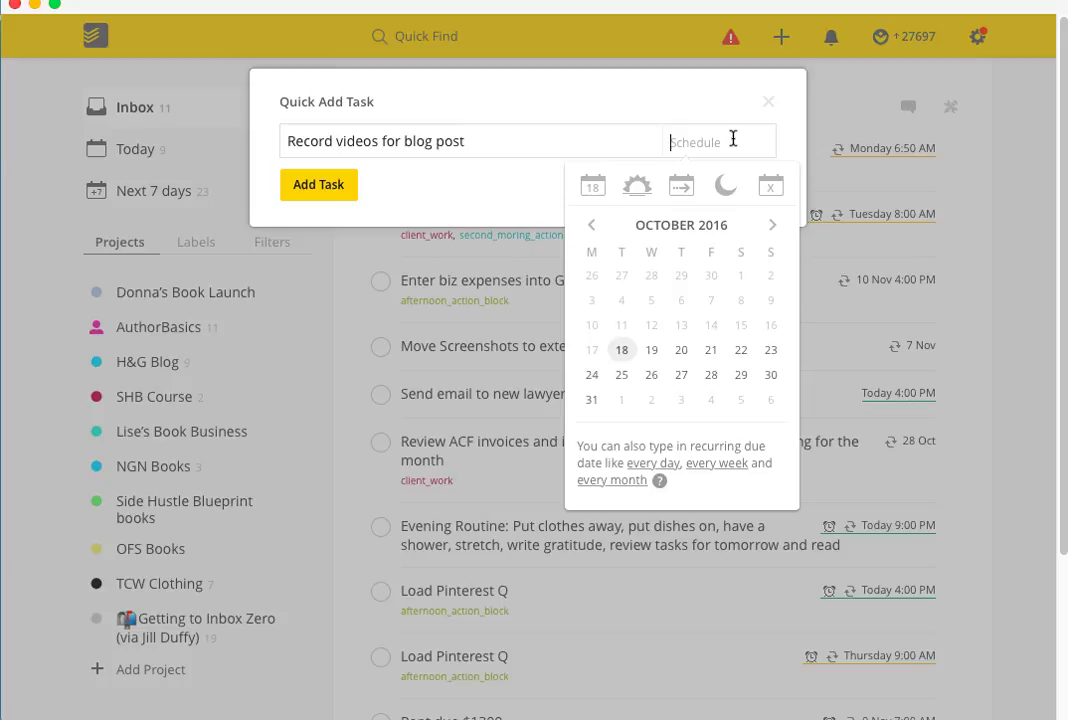
mouse_move(625, 353)
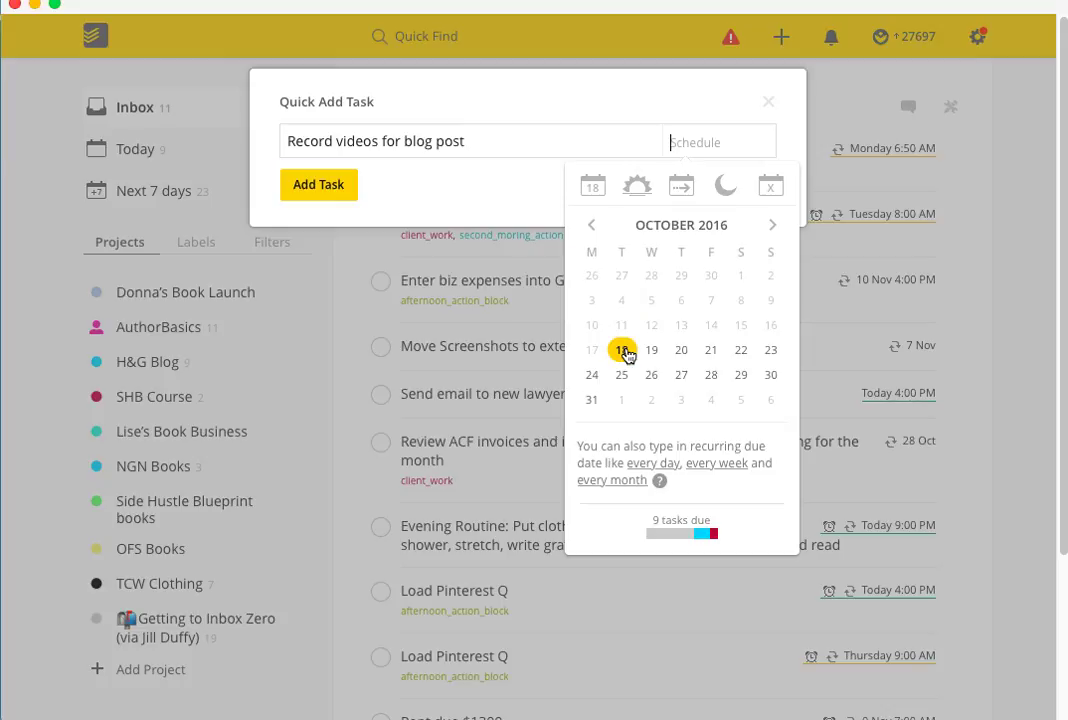
click(624, 350)
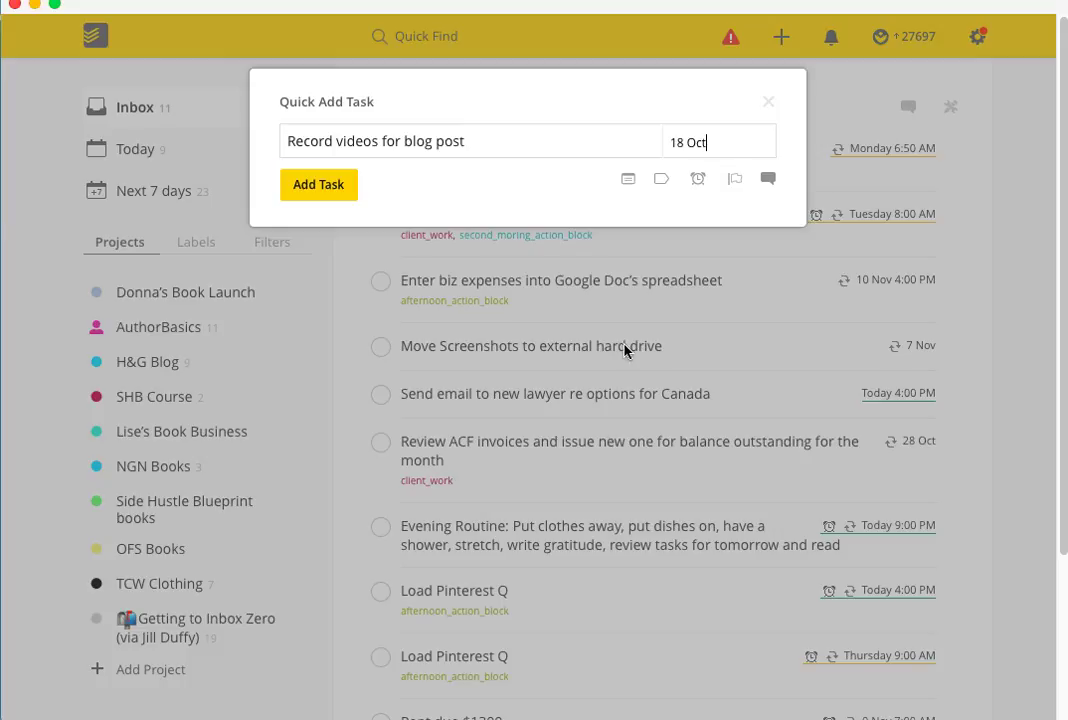
text(@10:30am)
click(621, 347)
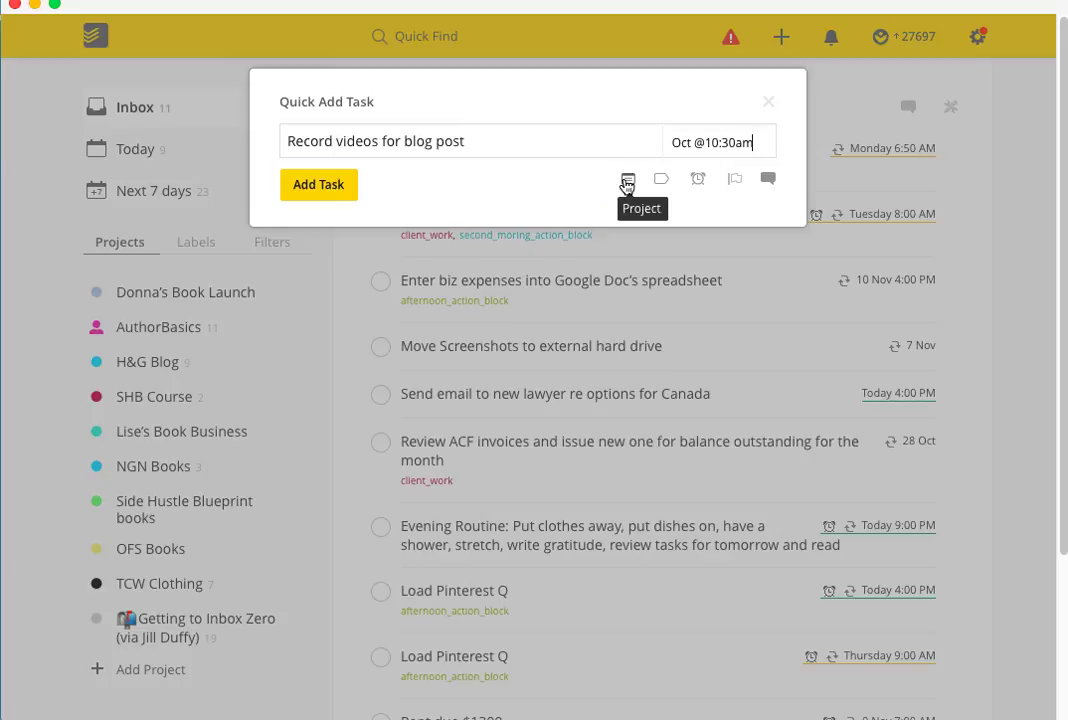
Assign it to H&G Blog with the second_moring_action_block label and save it.
click(627, 185)
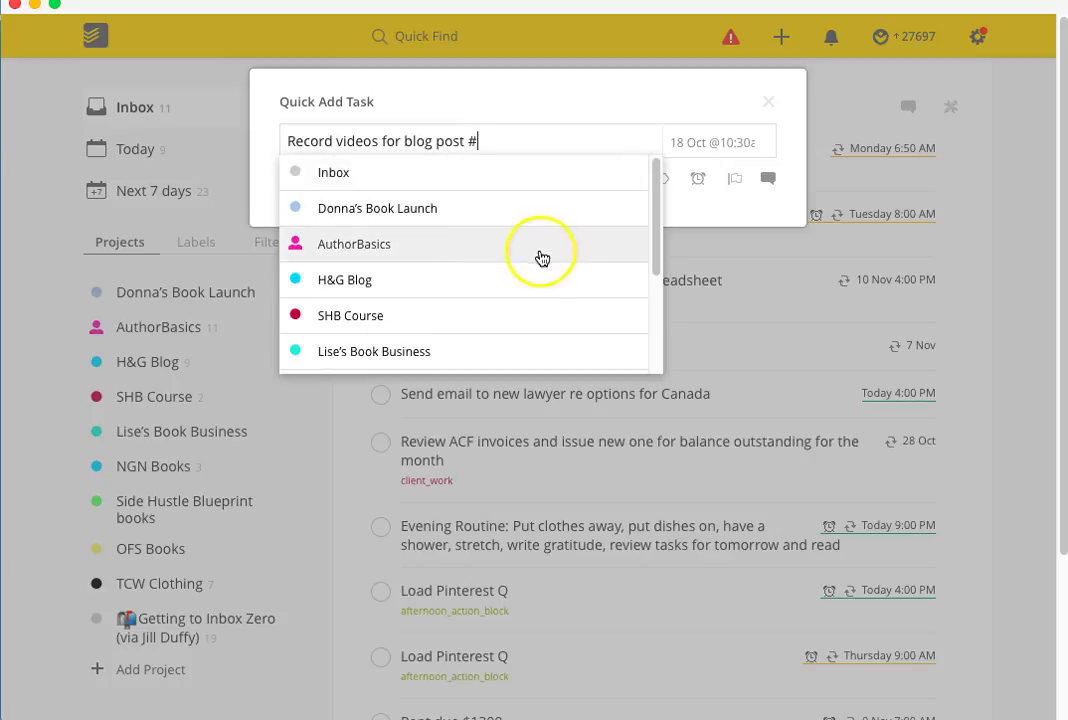
click(533, 272)
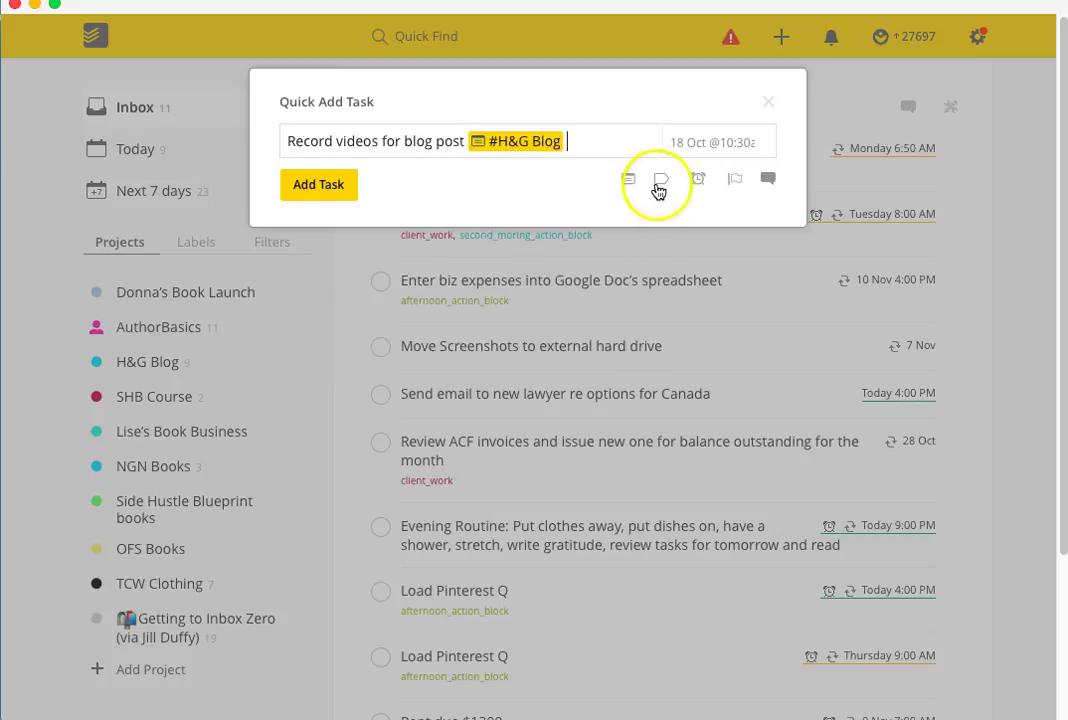
click(660, 182)
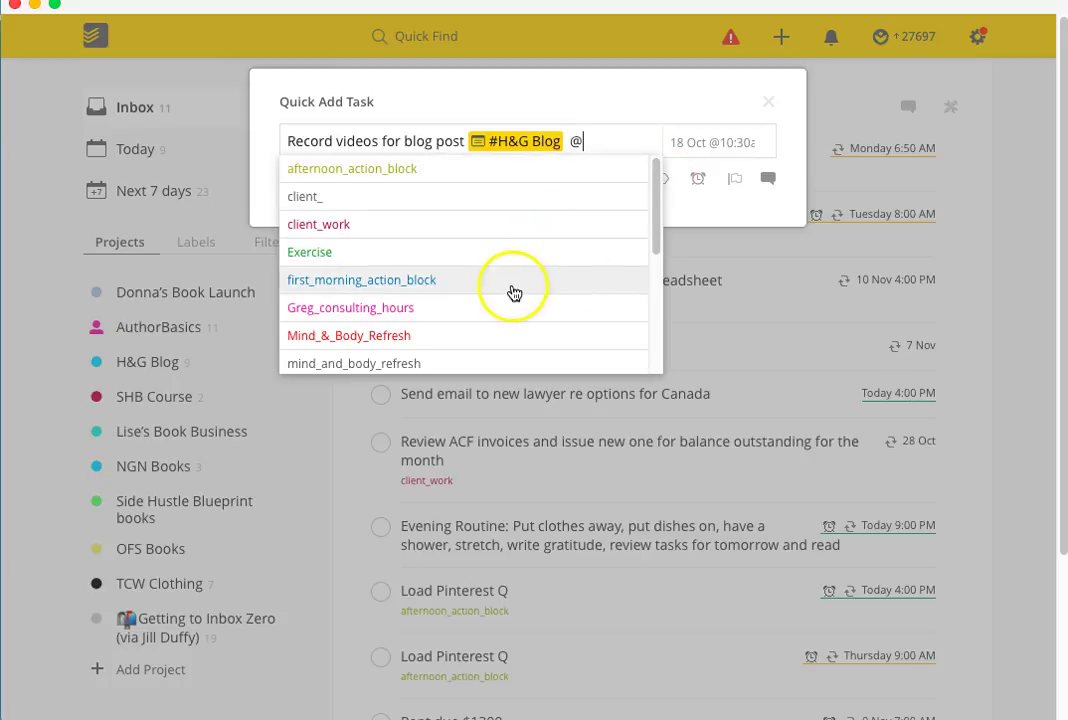
scroll(526, 281, down, 2)
scroll(526, 281, down, 2)
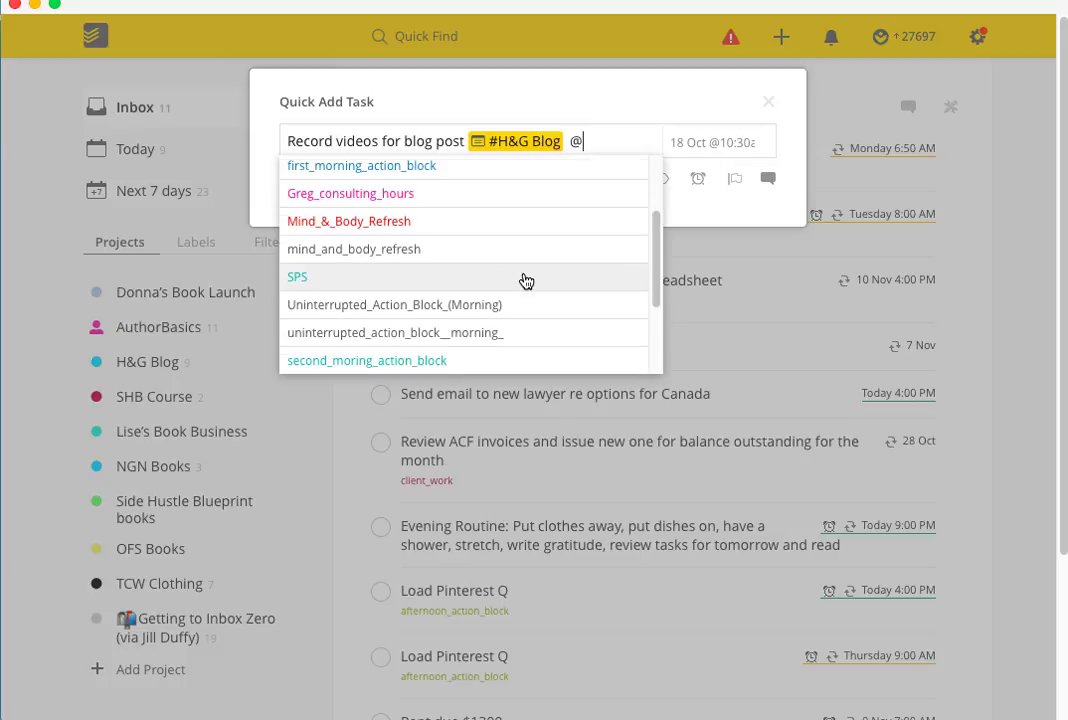
click(416, 362)
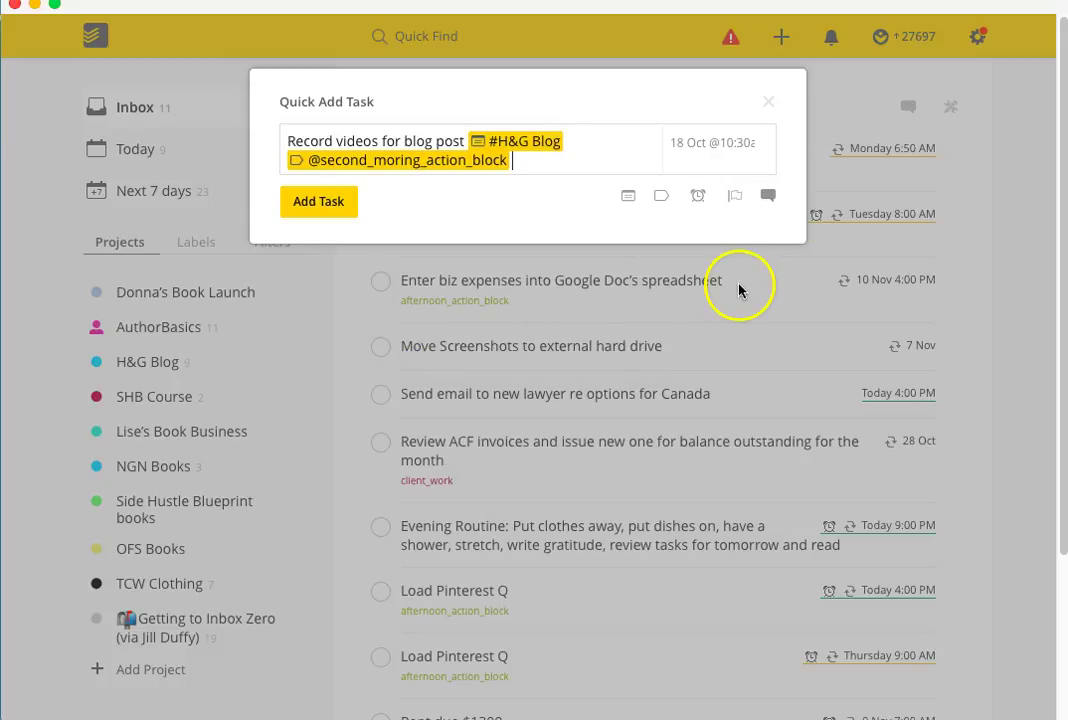
click(322, 204)
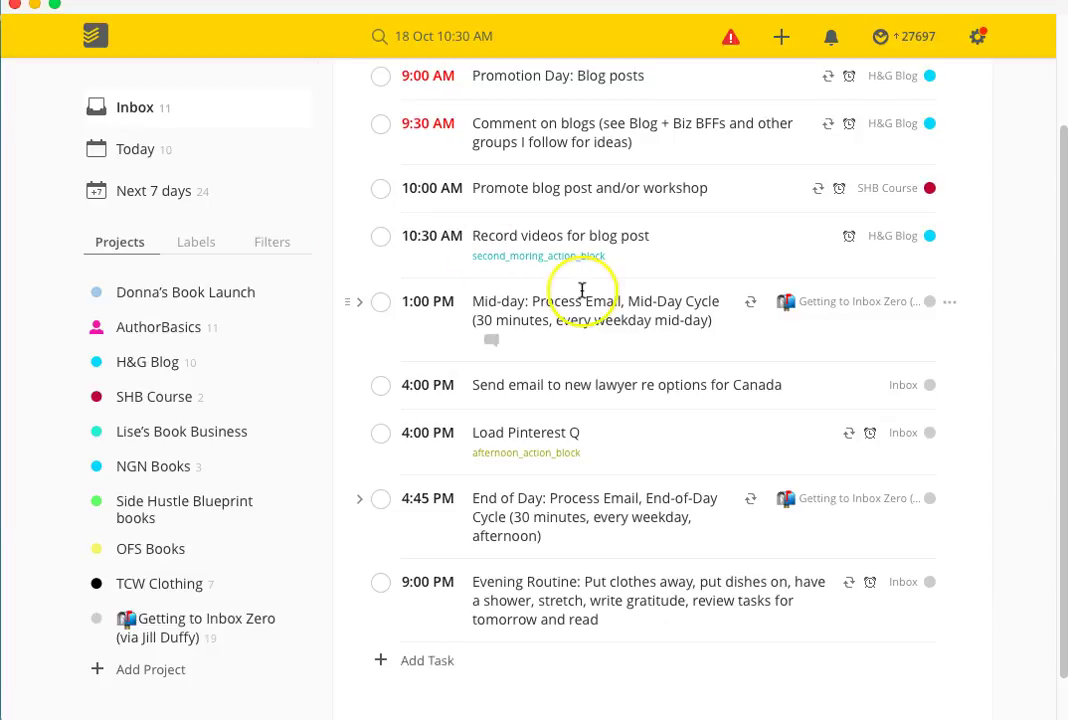
In Today, tick off 'Morning: Scan Inbox' and 'Comment on blogs'.
scroll(582, 290, up, 3)
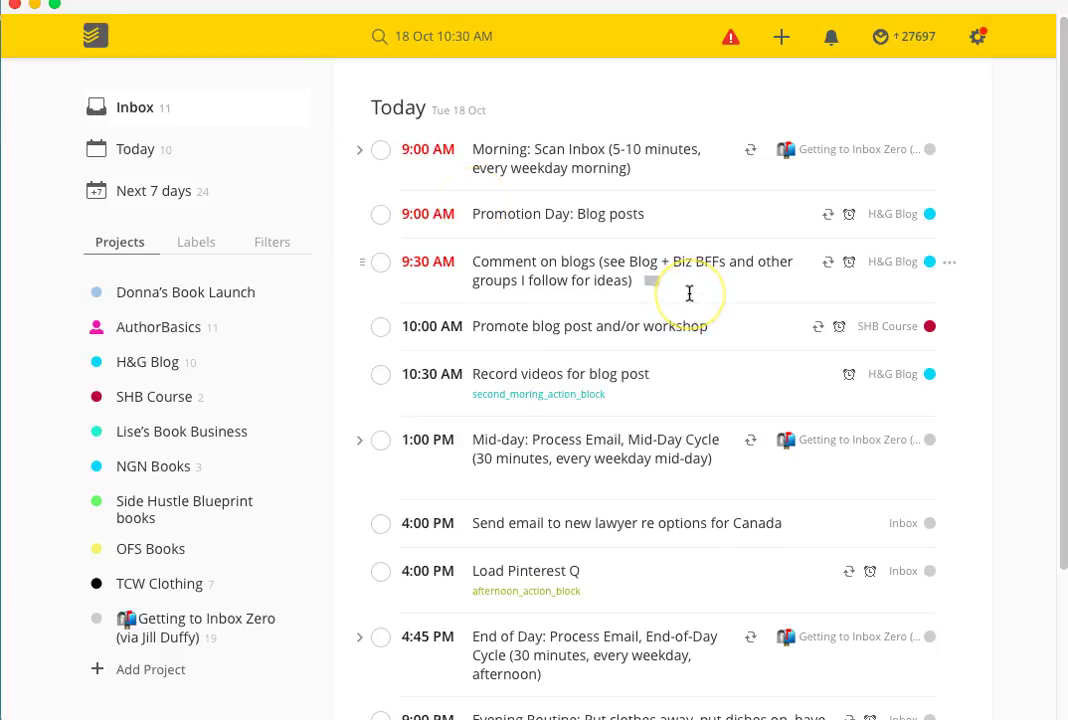
click(166, 151)
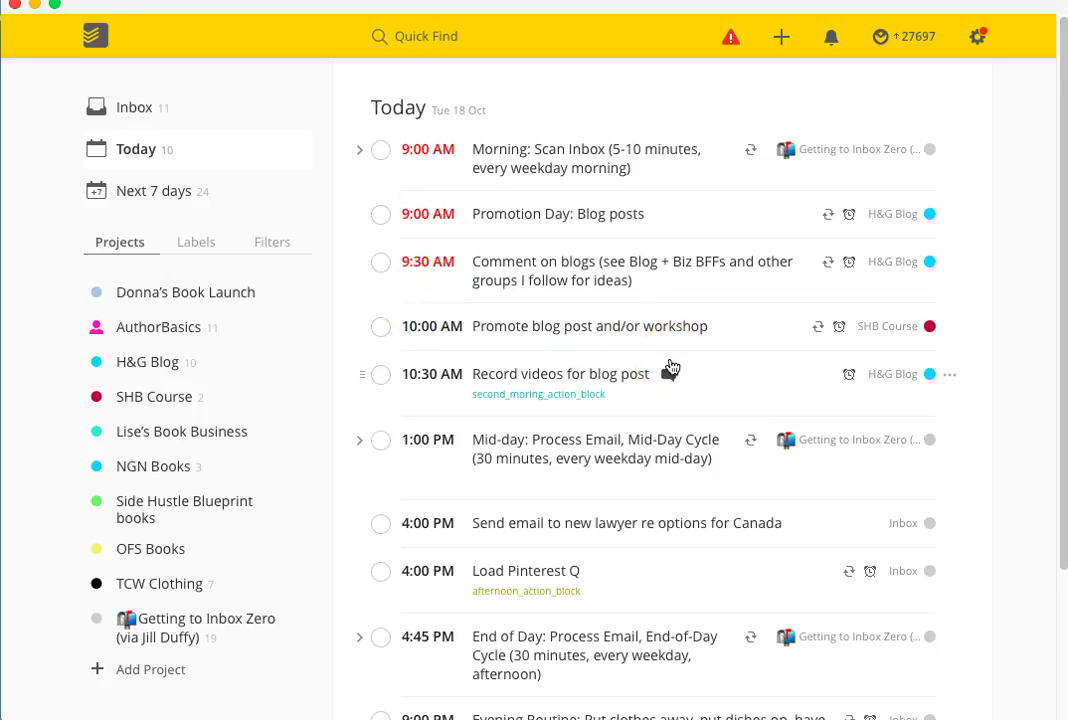
click(381, 151)
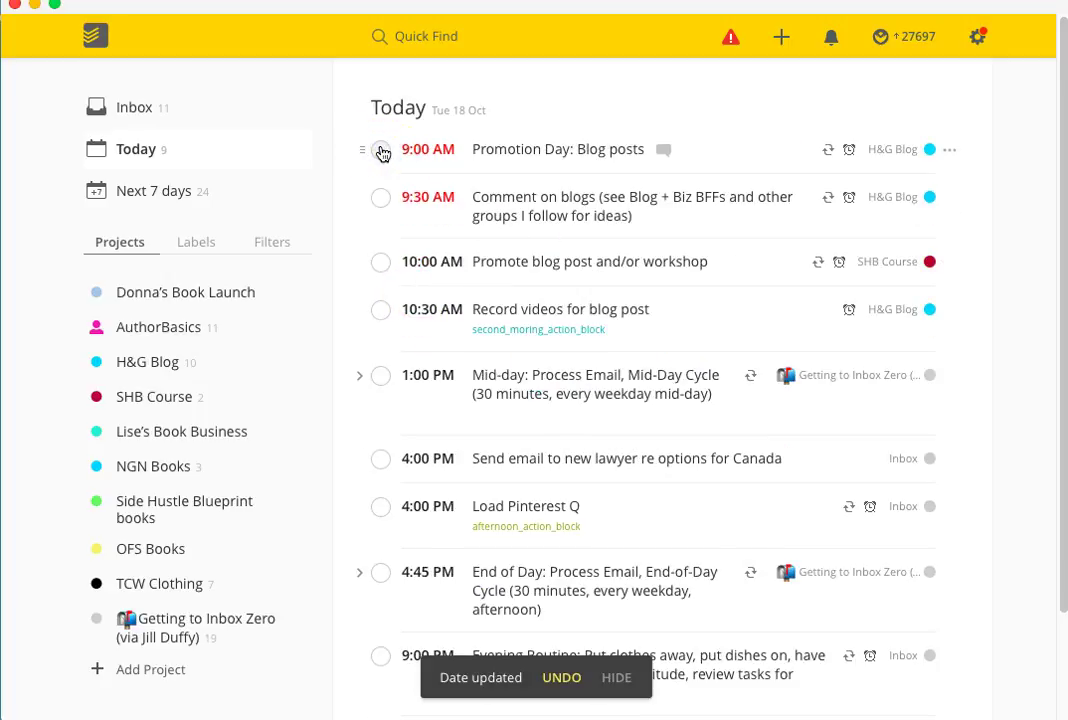
click(381, 198)
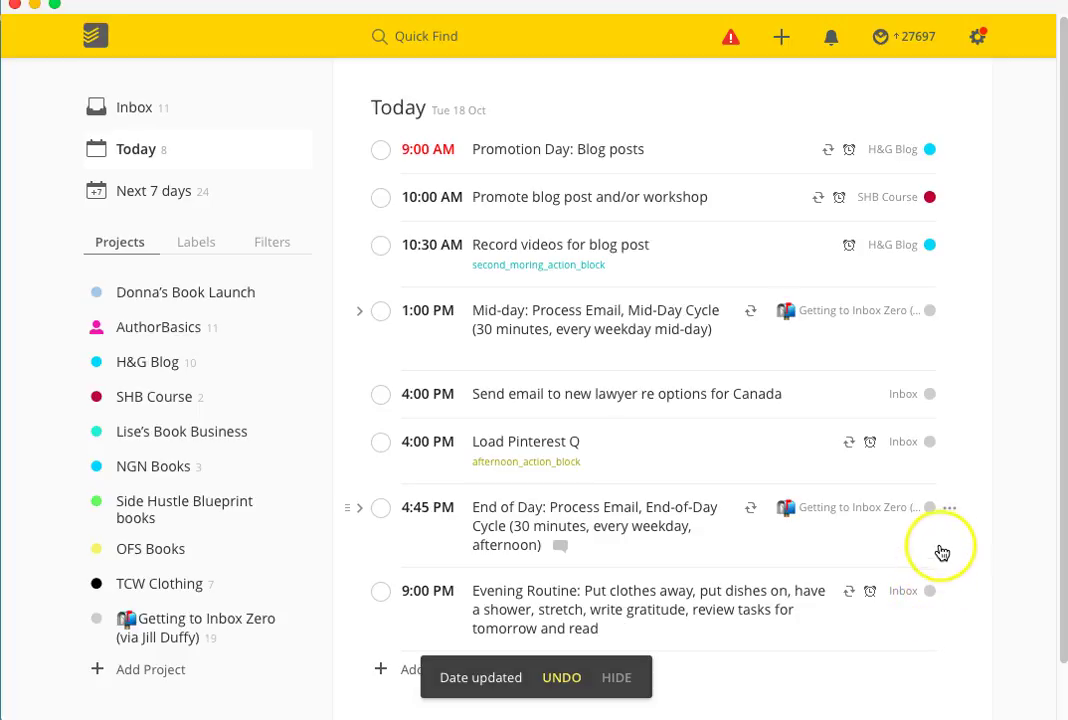
scroll(942, 551, down, 2)
scroll(942, 551, down, 1)
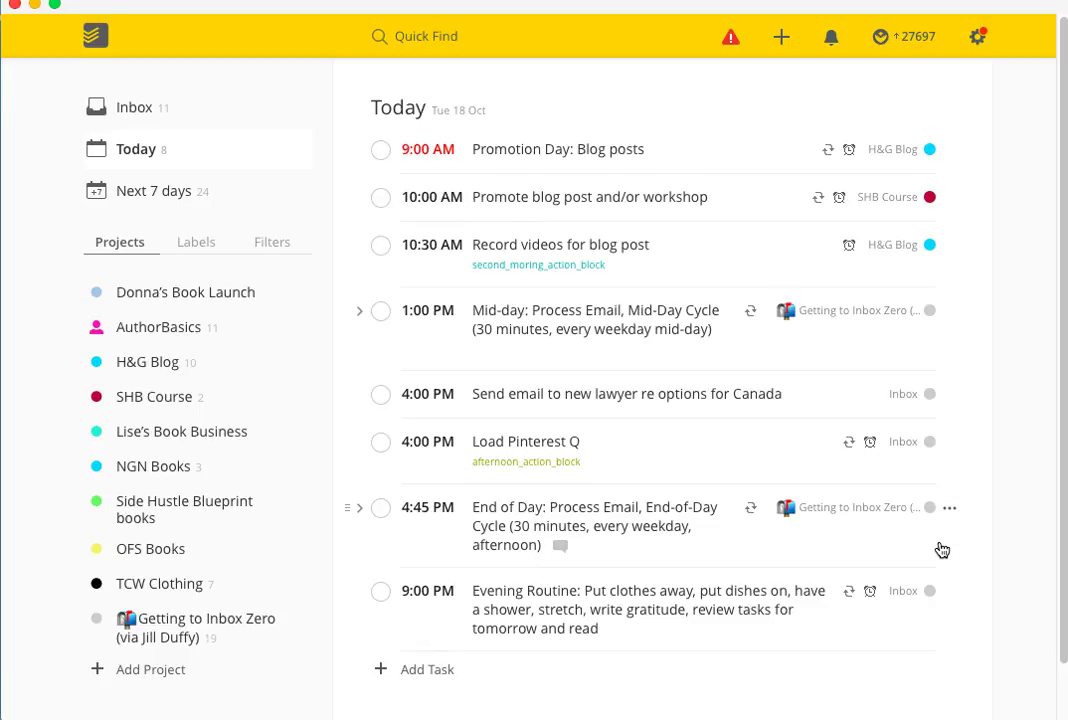
Reschedule 'Send email to new lawyer' to 25 January 2017 and save it.
click(746, 395)
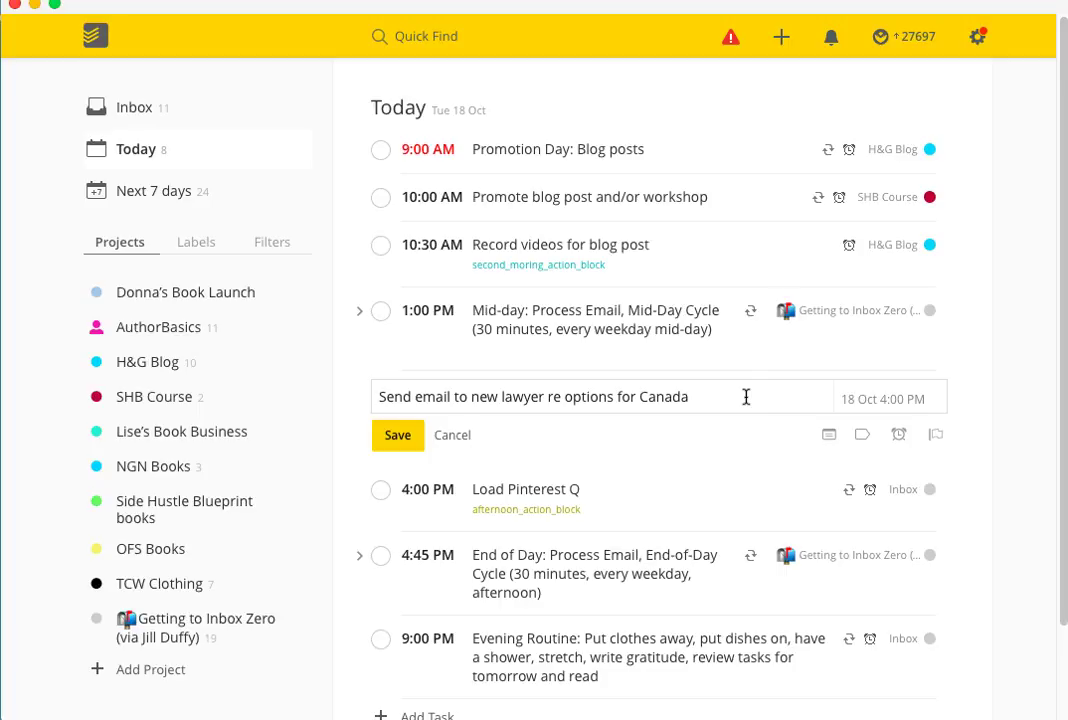
click(885, 399)
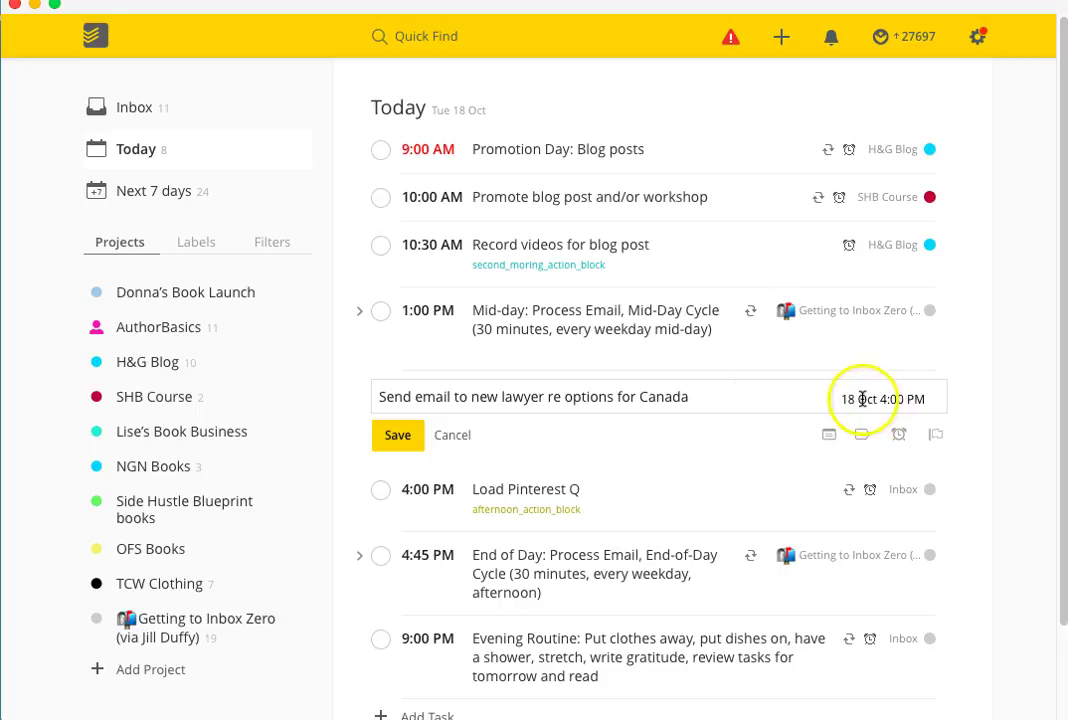
click(862, 399)
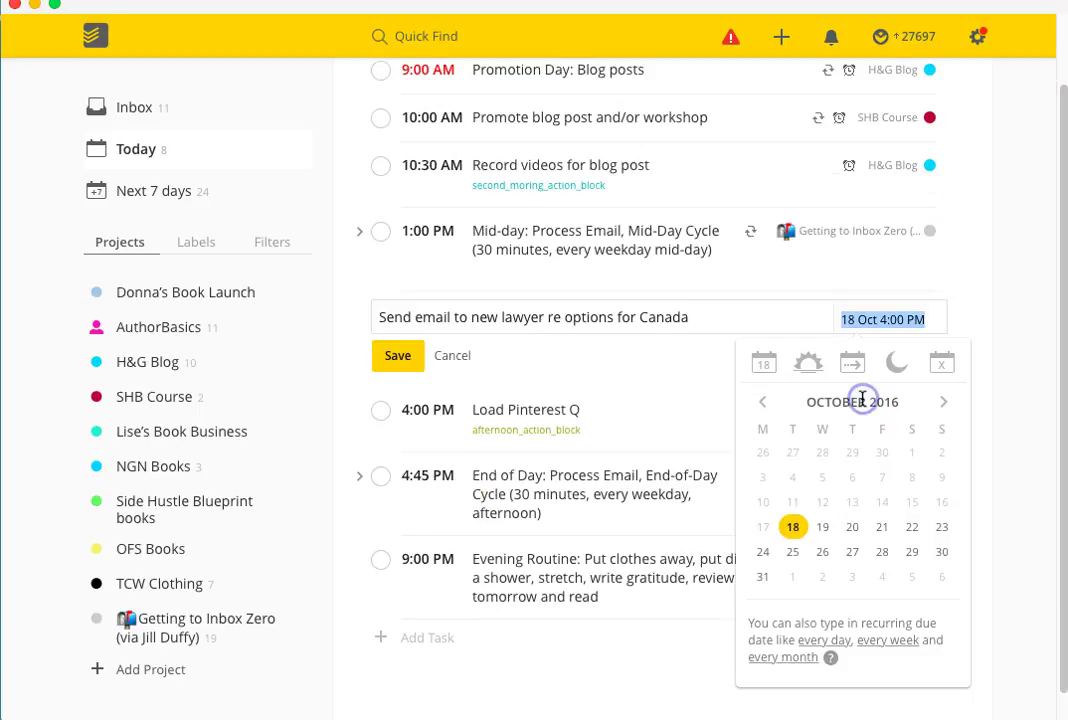
click(945, 404)
click(945, 404)
click(945, 404)
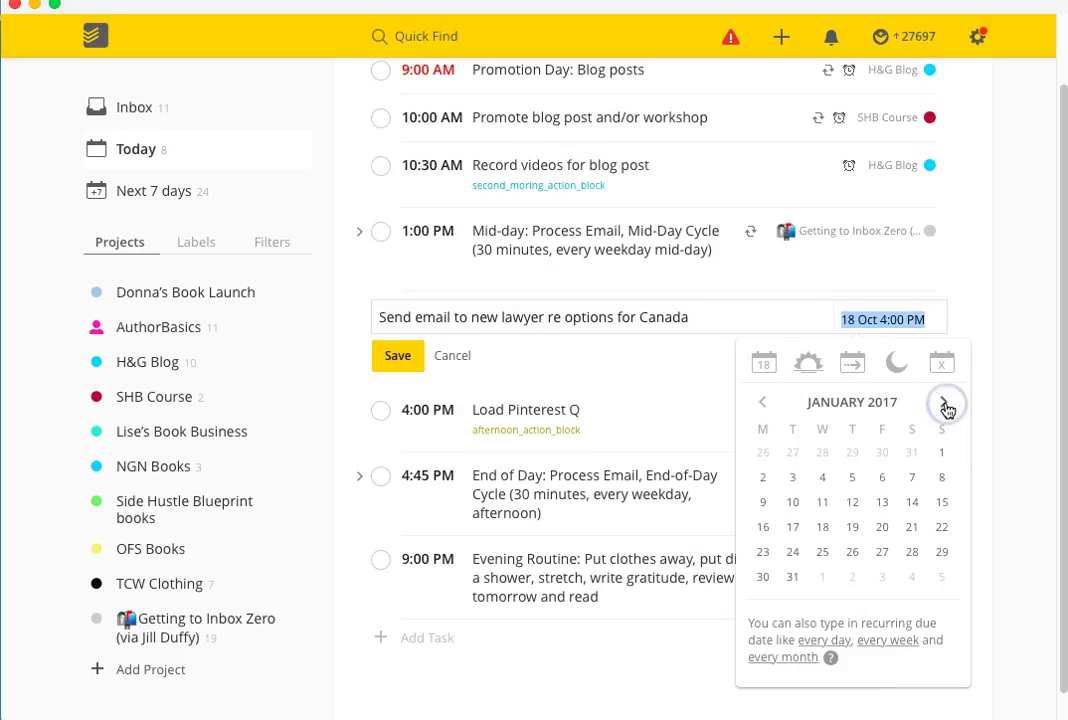
click(822, 548)
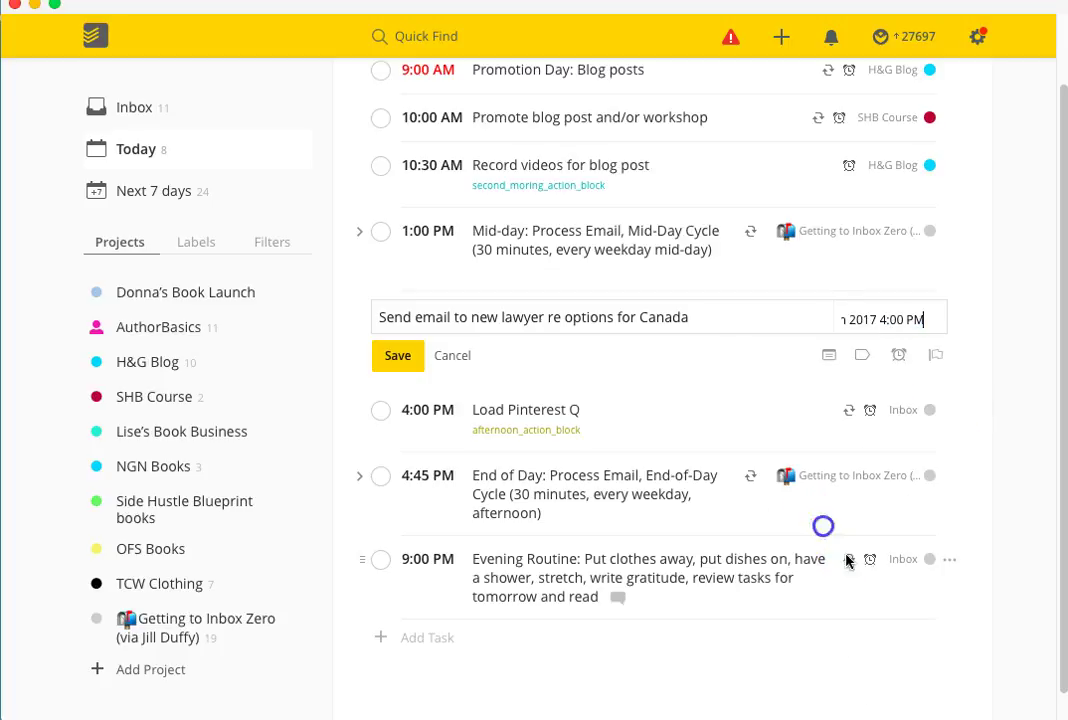
click(396, 358)
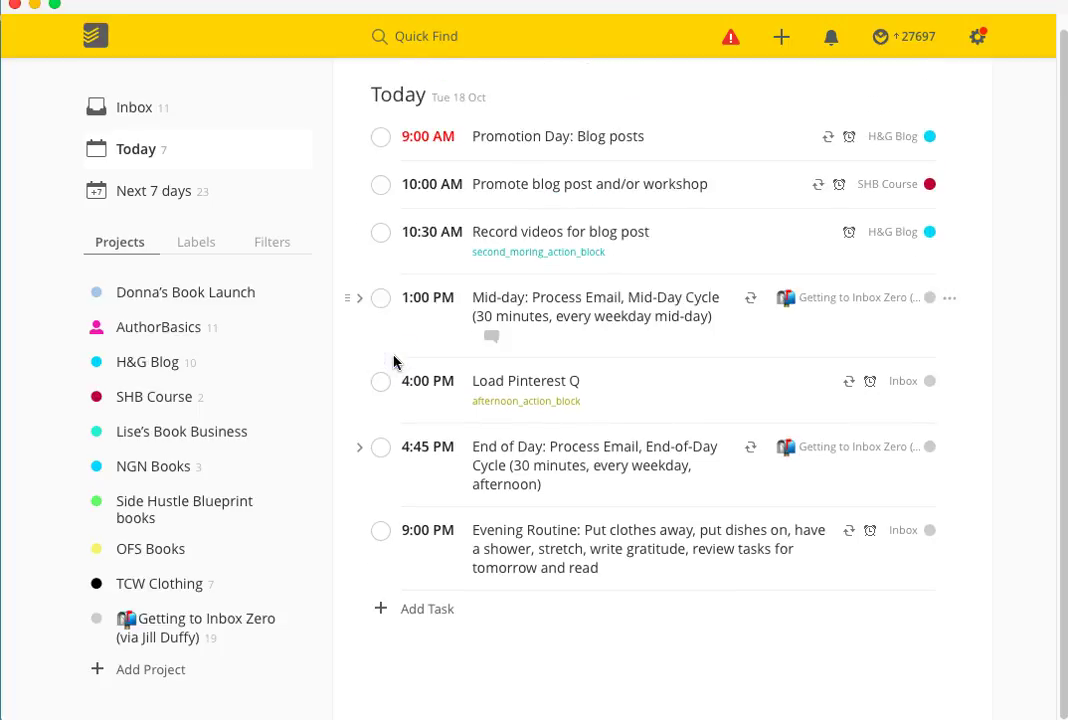
click(882, 343)
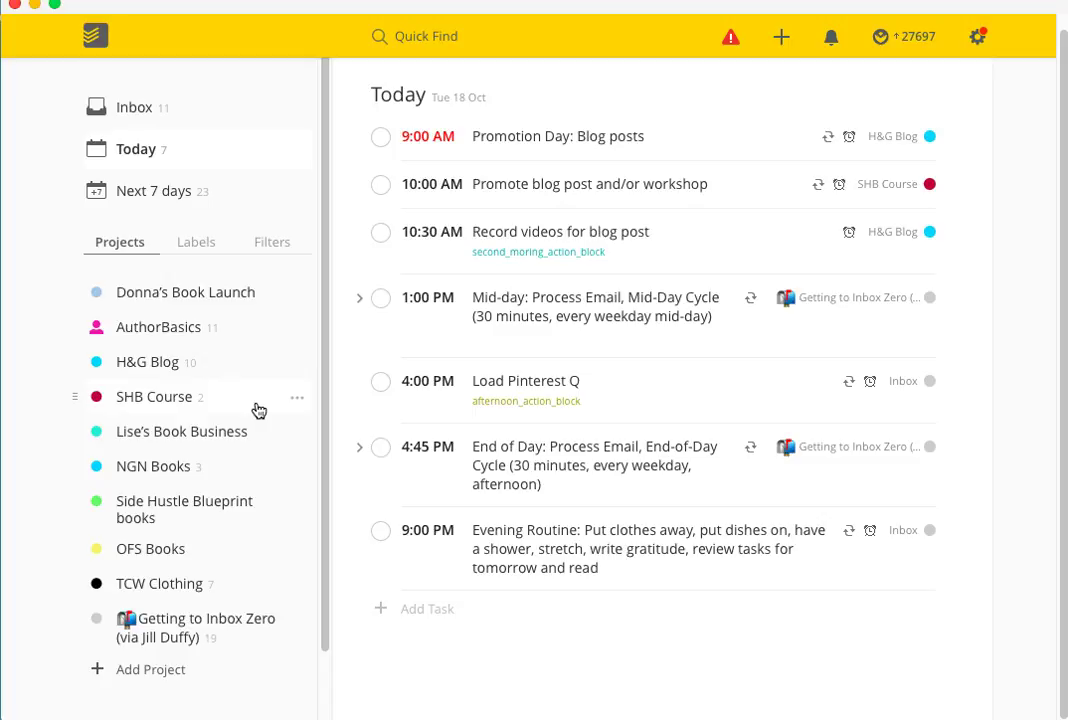
Browse the H&G Blog and AuthorBasics projects, ending back on H&G Blog.
click(168, 361)
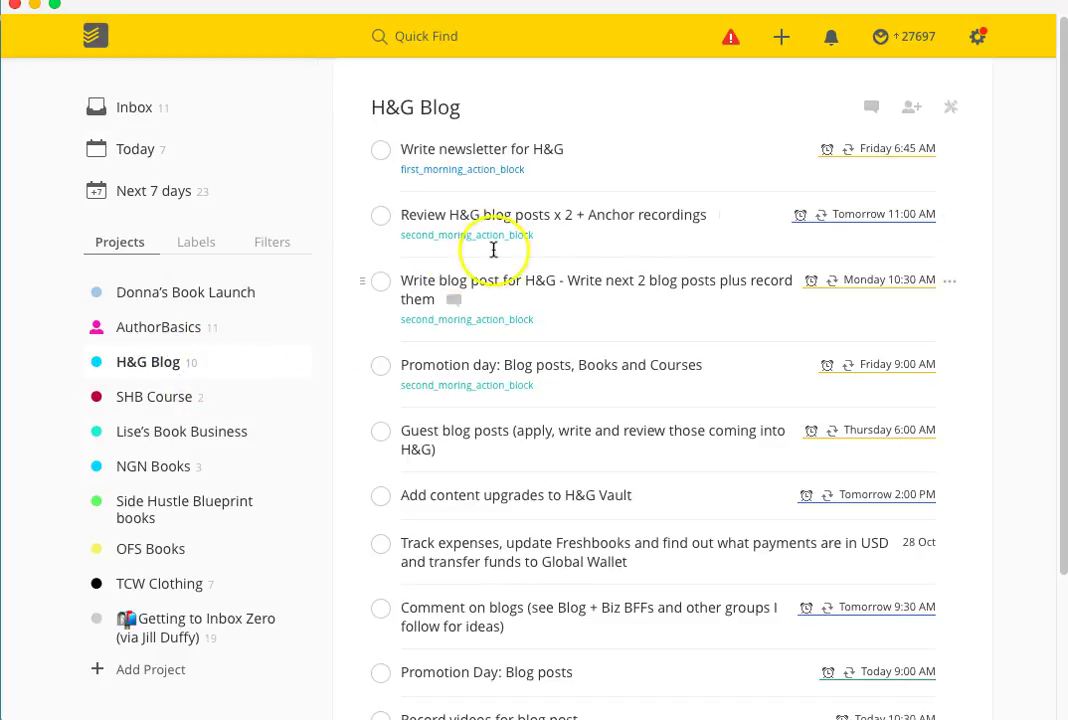
scroll(972, 342, down, 3)
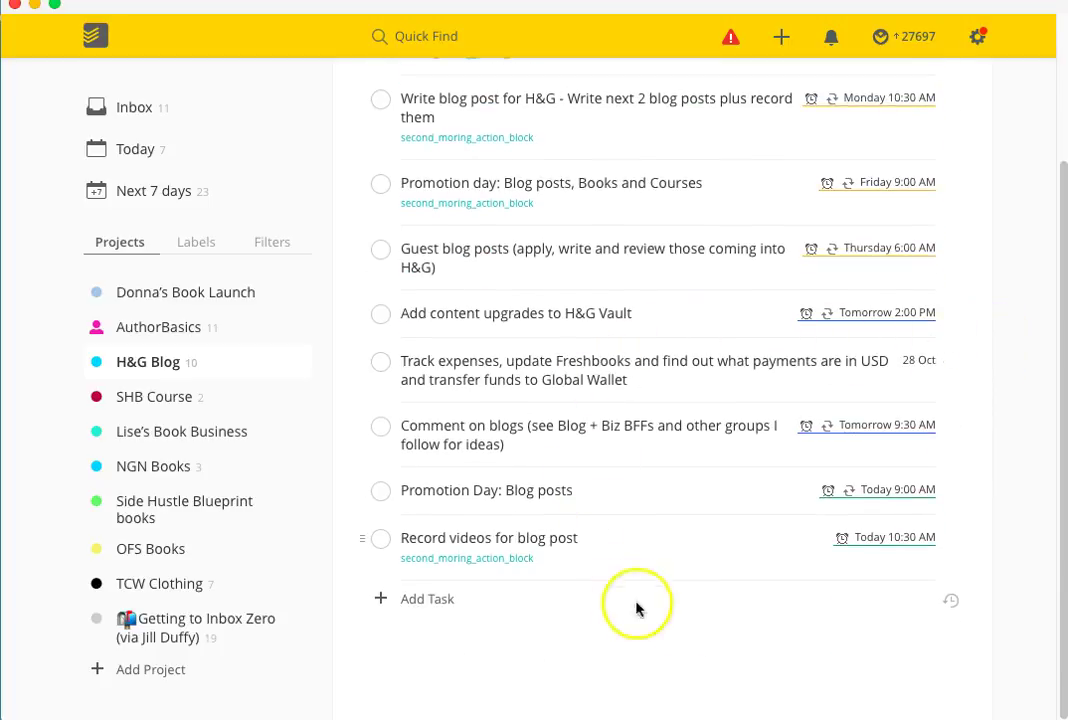
scroll(796, 574, up, 3)
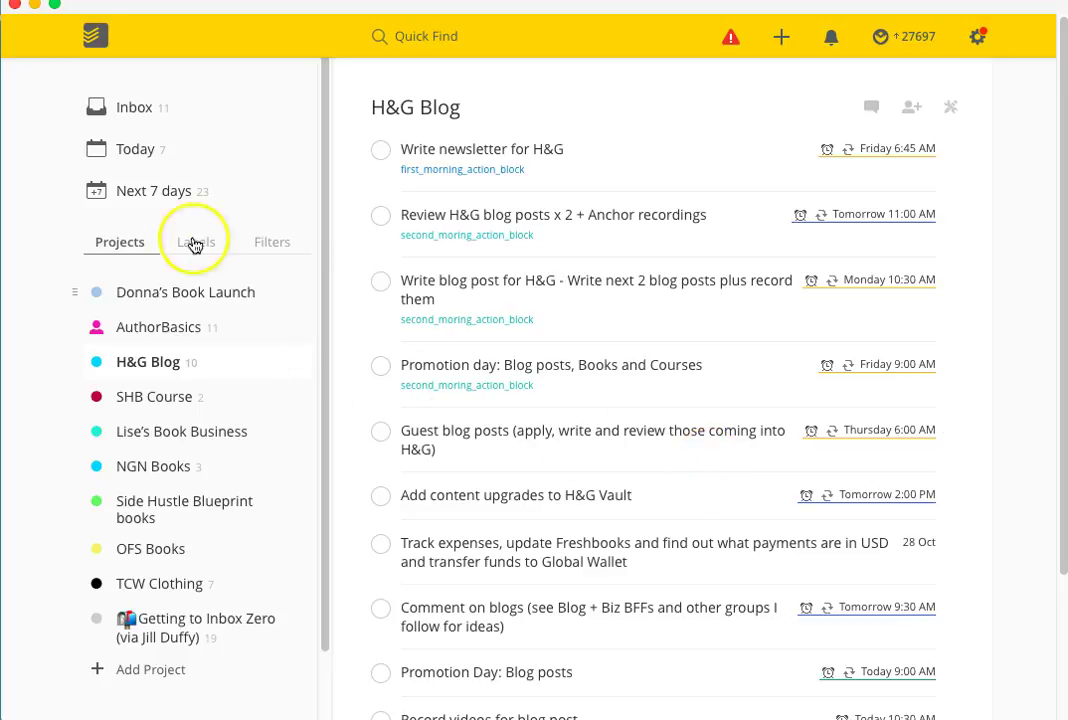
click(192, 330)
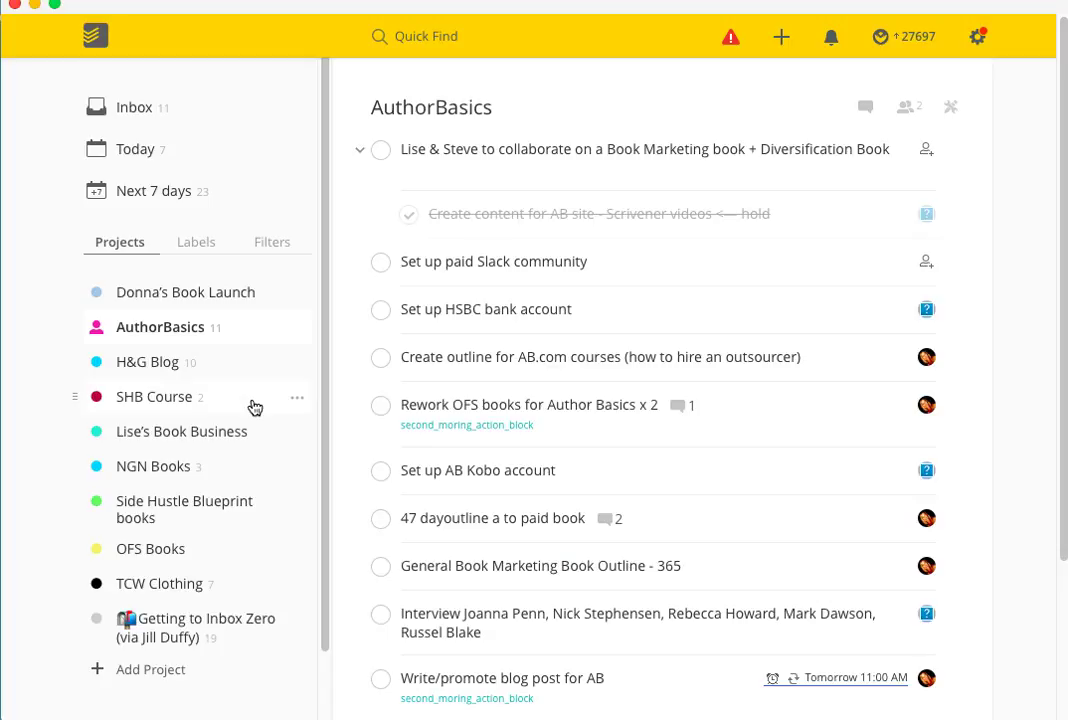
click(143, 364)
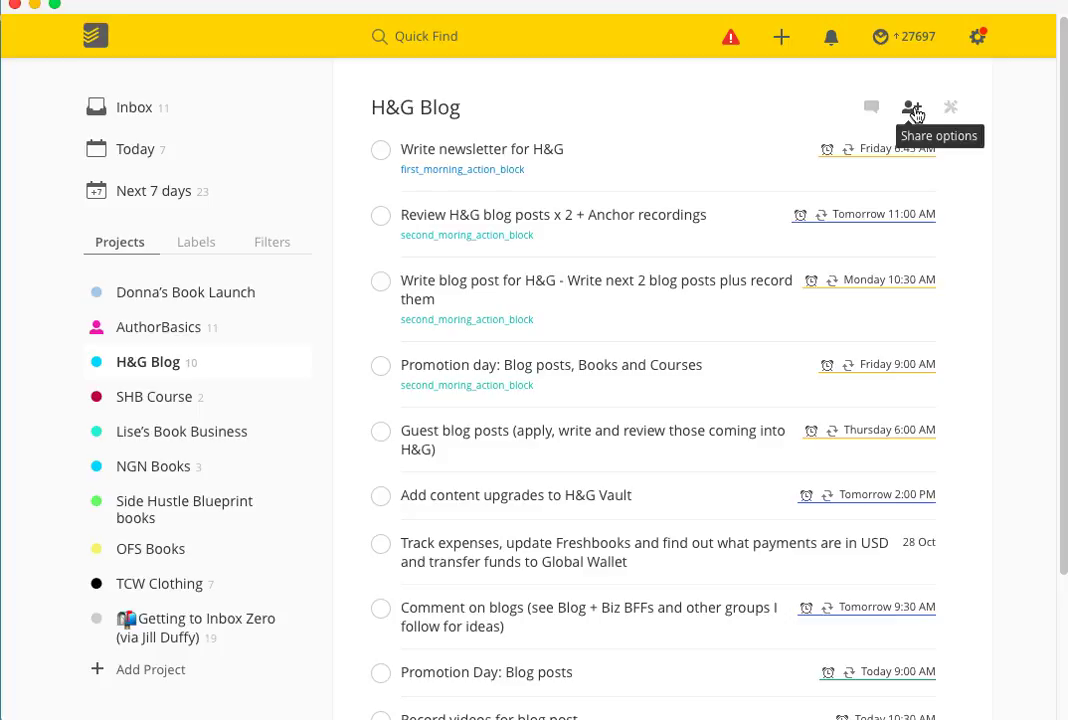
Look over H&G Blog's sharing options, then close the dialog.
click(913, 110)
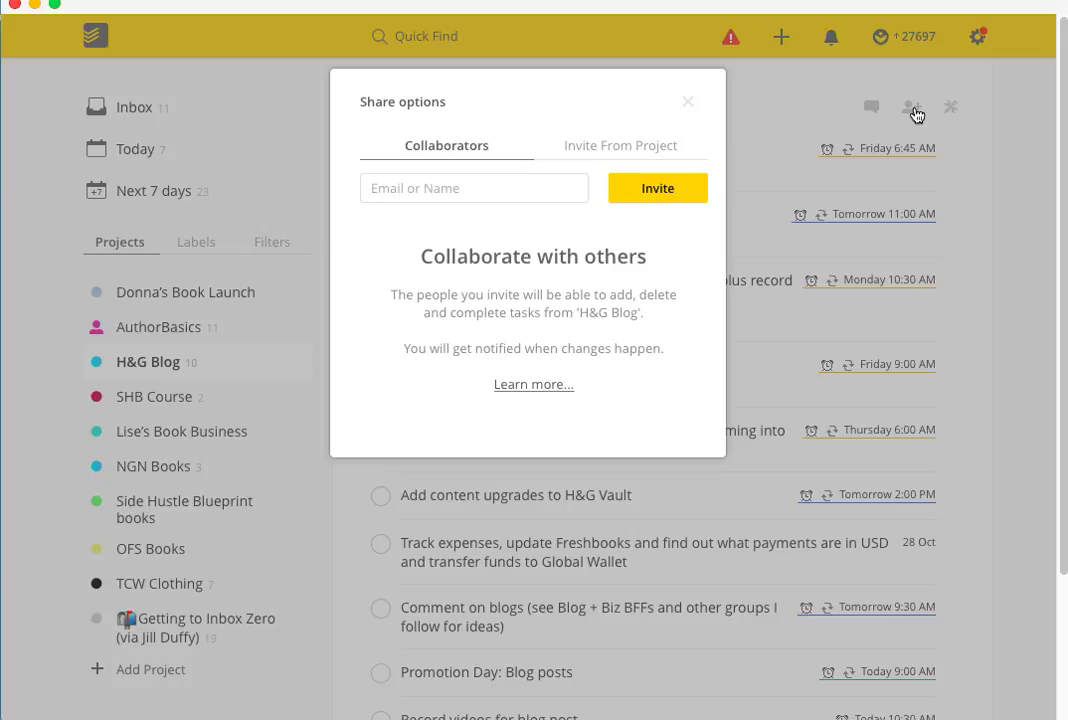
click(866, 133)
click(688, 101)
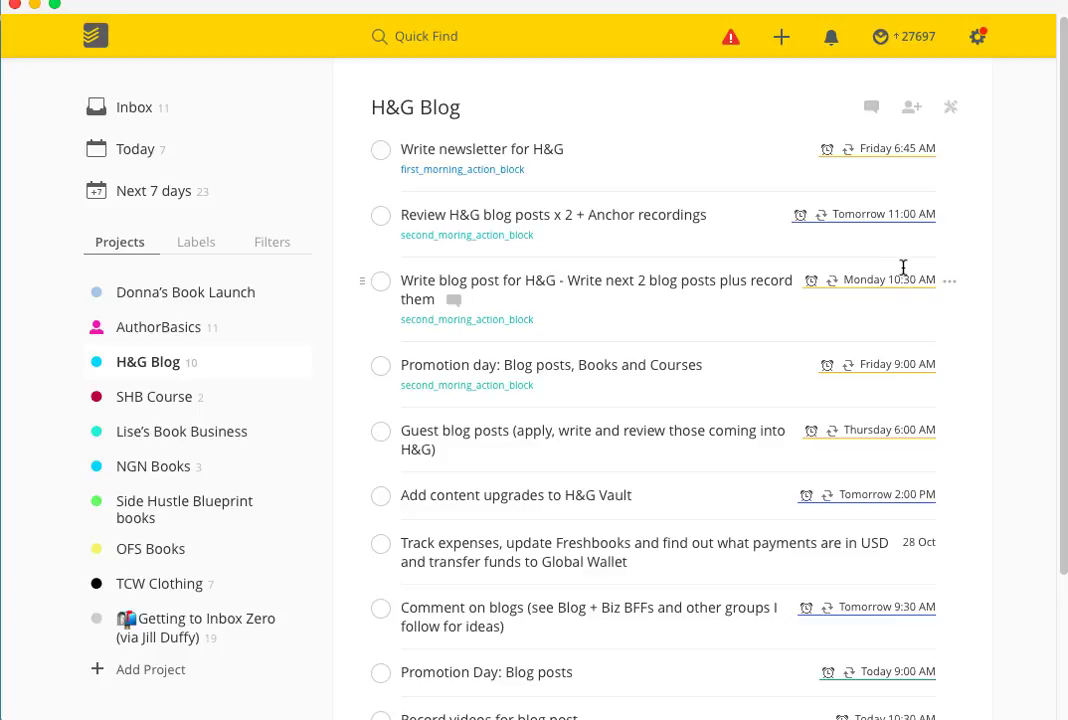
click(196, 245)
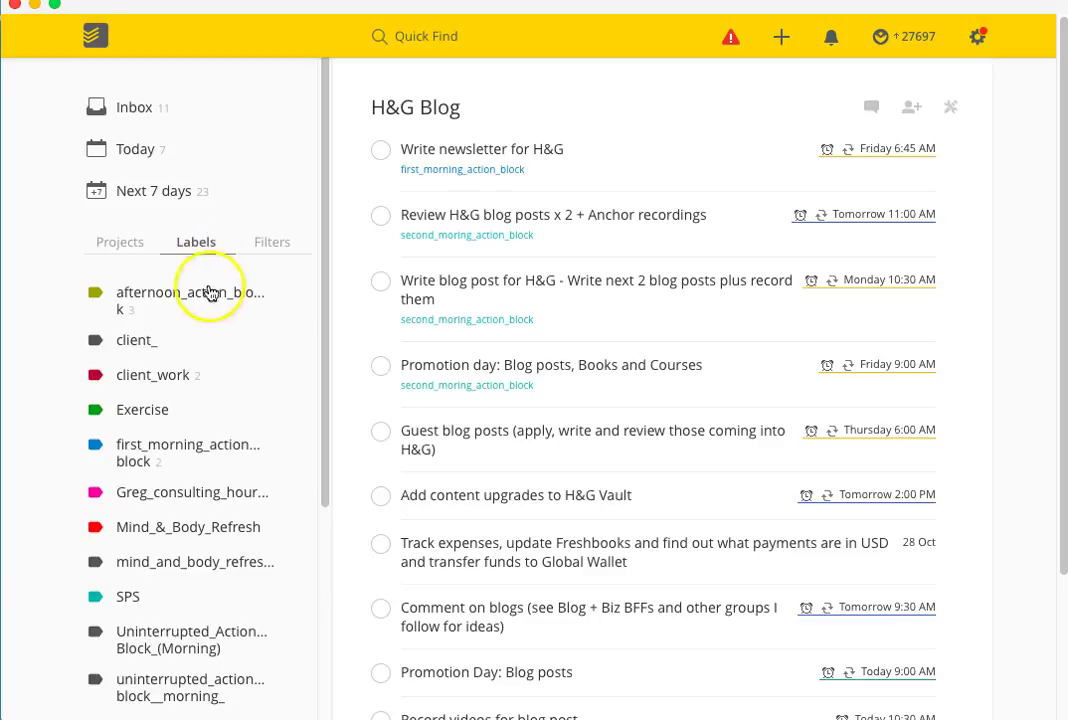
scroll(234, 343, down, 2)
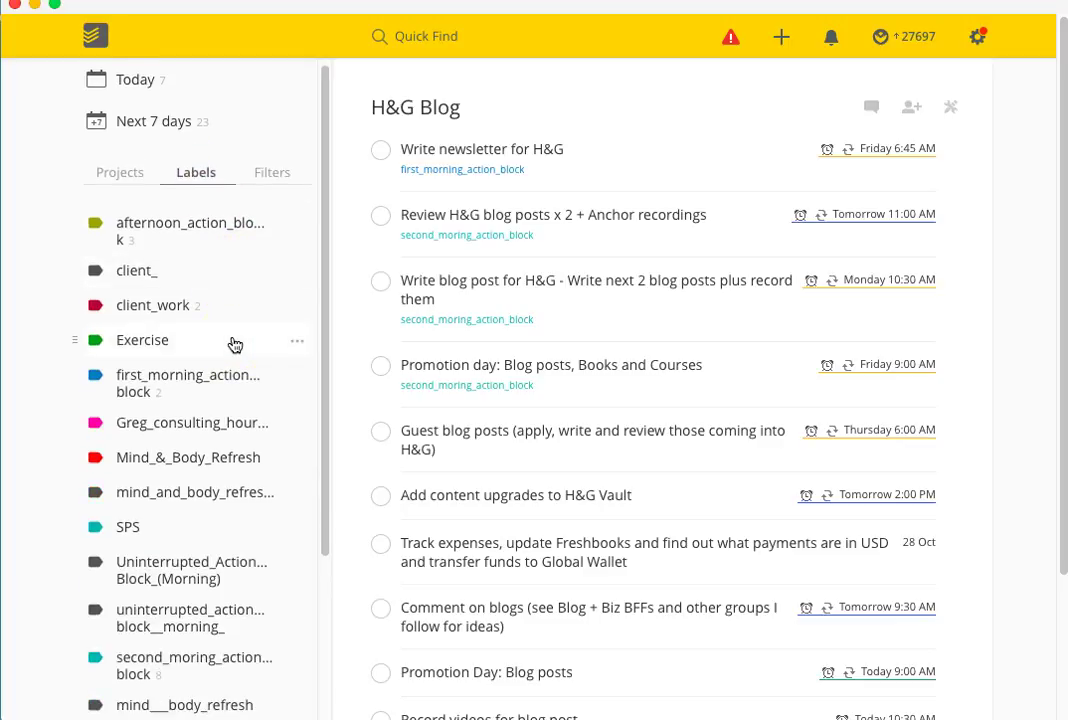
scroll(234, 343, down, 6)
scroll(234, 343, down, 2)
scroll(234, 344, up, 5)
scroll(234, 344, up, 1)
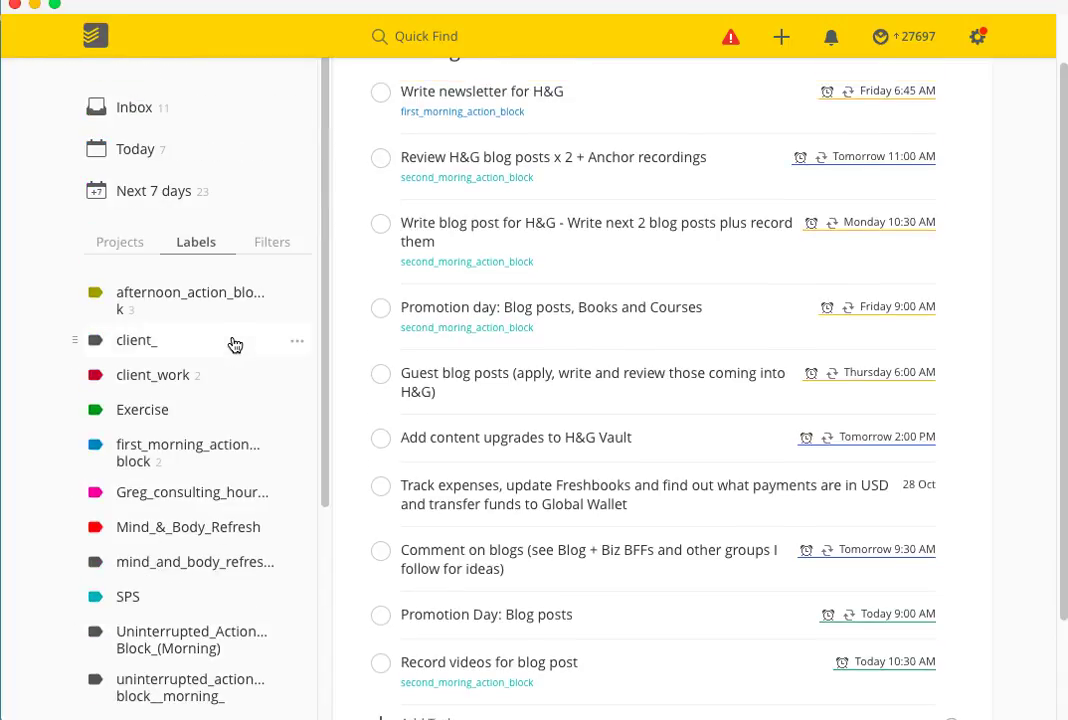
drag(234, 344, 76, 410)
click(95, 415)
Change the Exercise label's colour to green and save it.
click(297, 410)
click(310, 436)
click(95, 417)
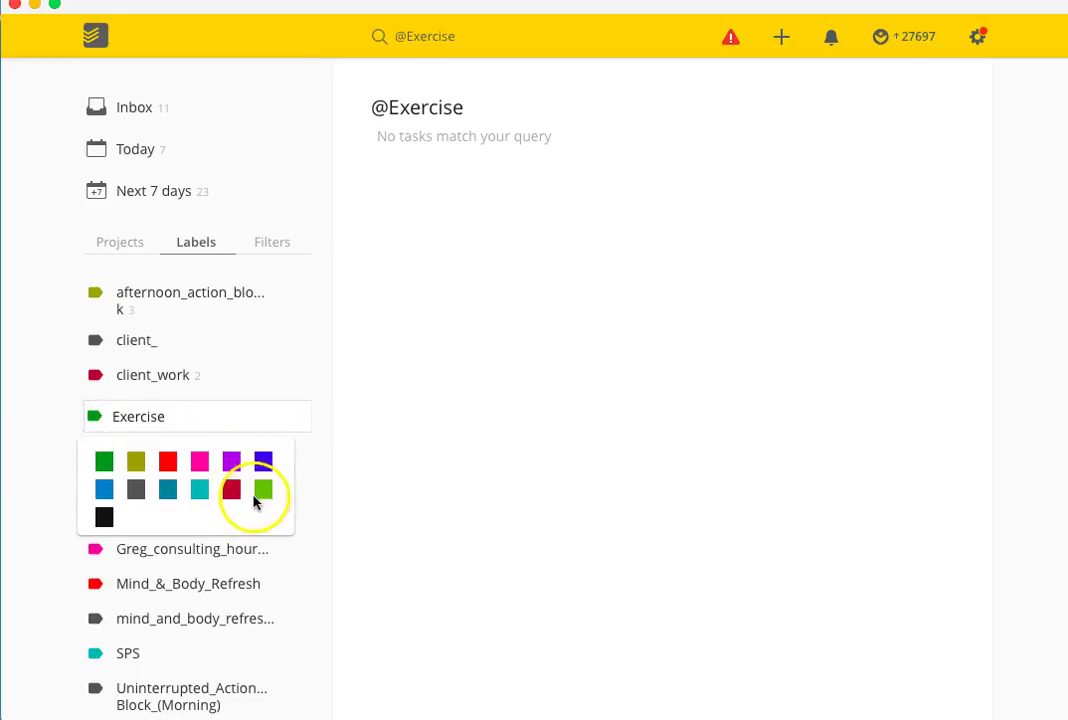
click(219, 412)
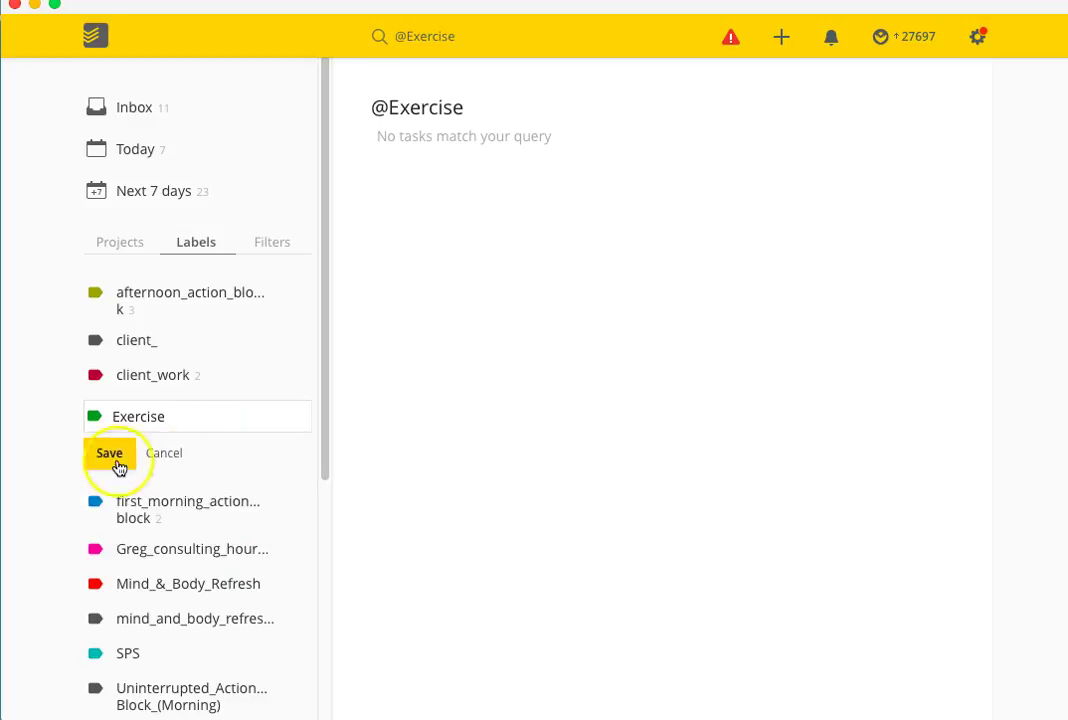
click(110, 455)
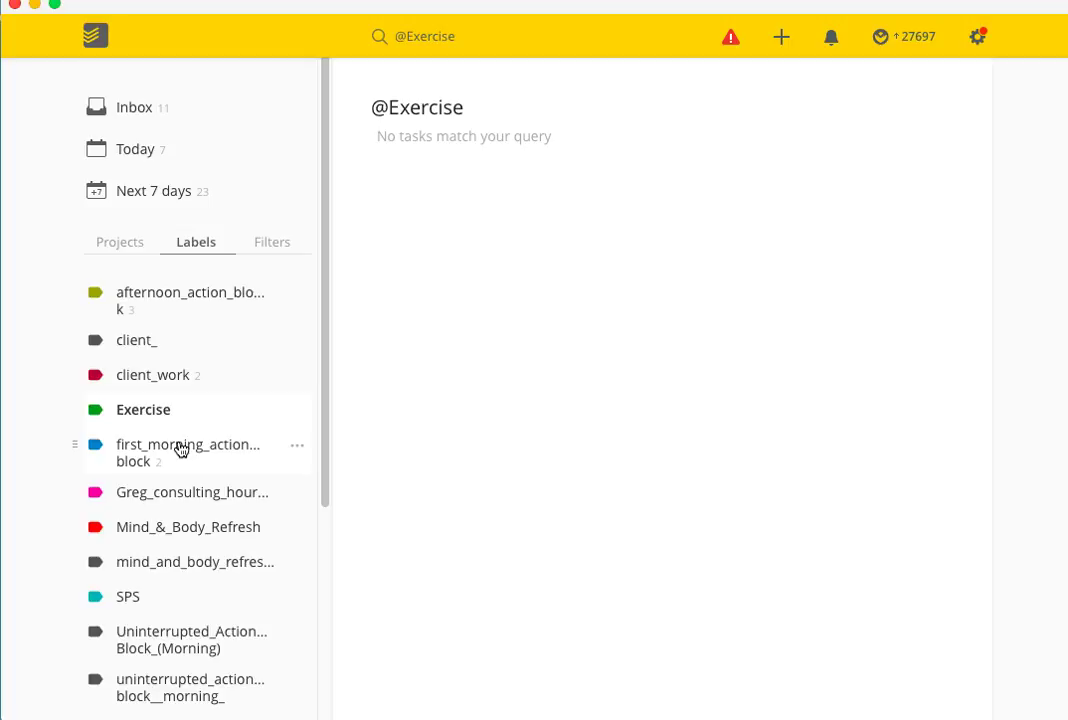
Open the Priority 1 filter and confirm its 'priority 1' query, which matches no tasks.
click(285, 242)
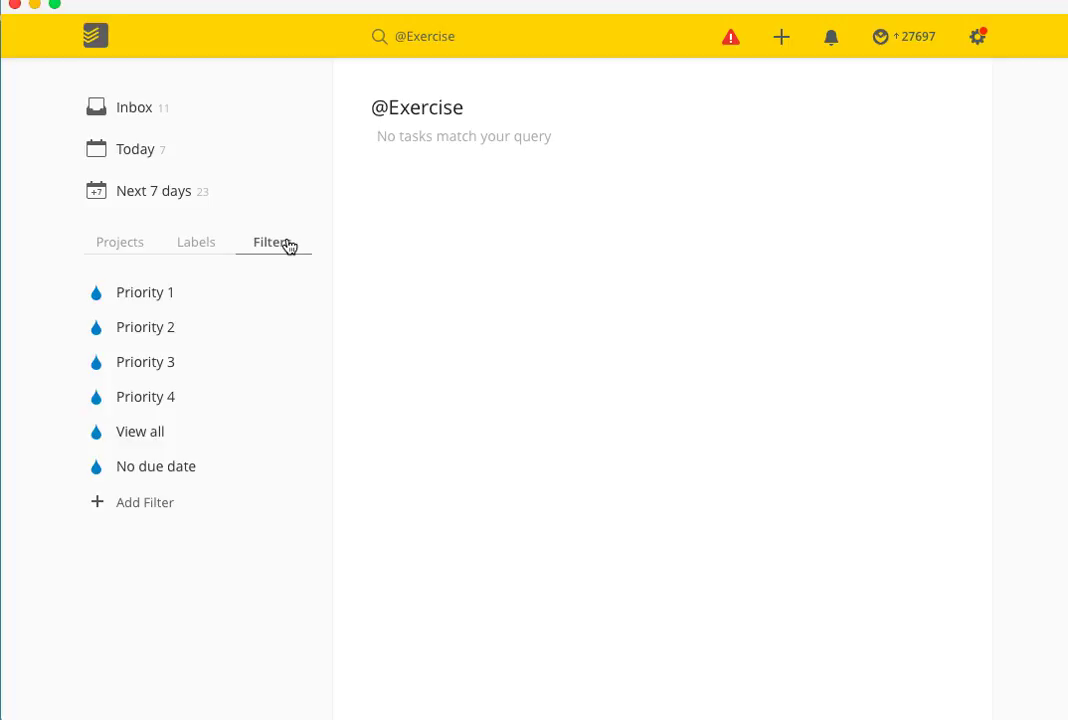
click(222, 422)
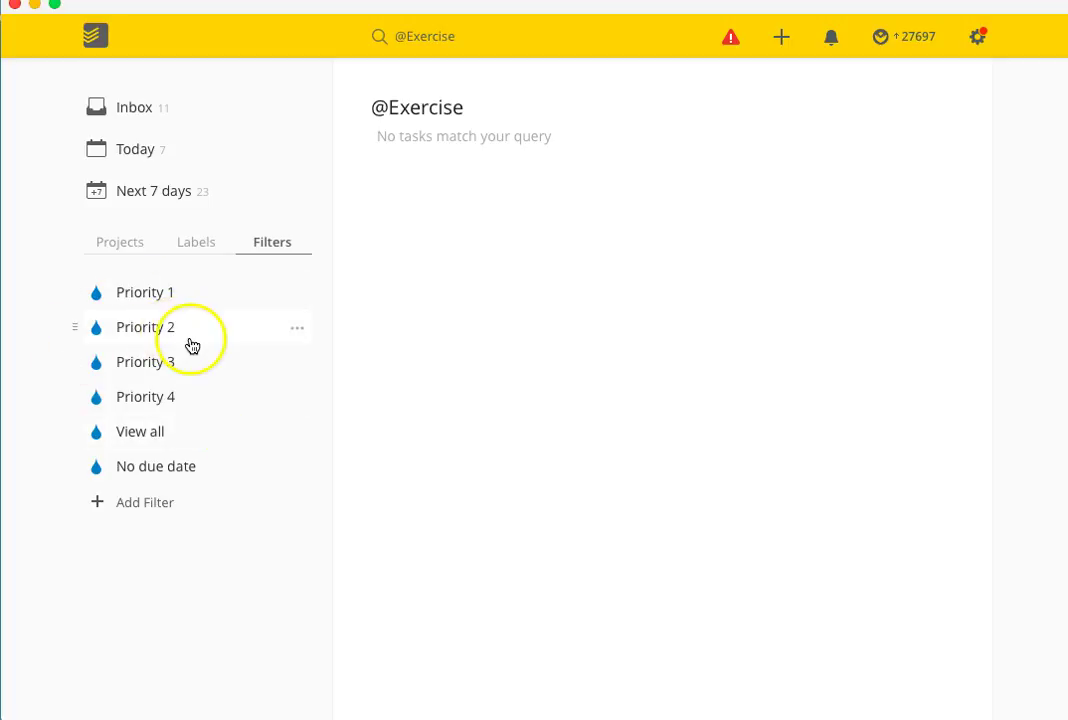
click(294, 293)
click(305, 319)
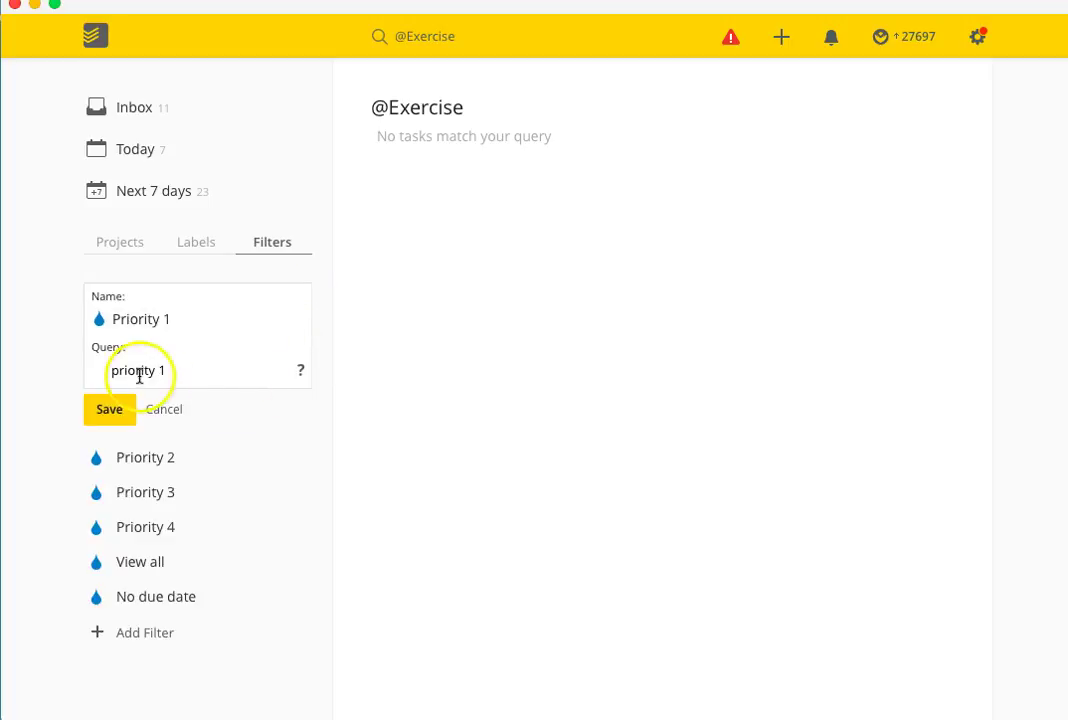
key(Return)
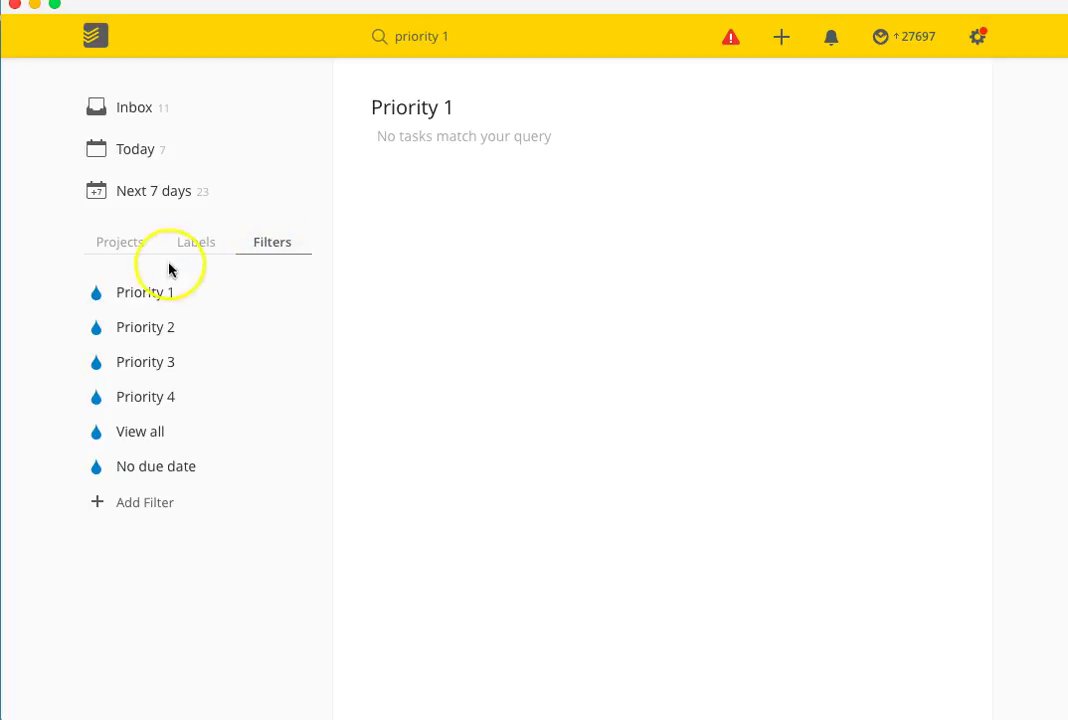
click(117, 247)
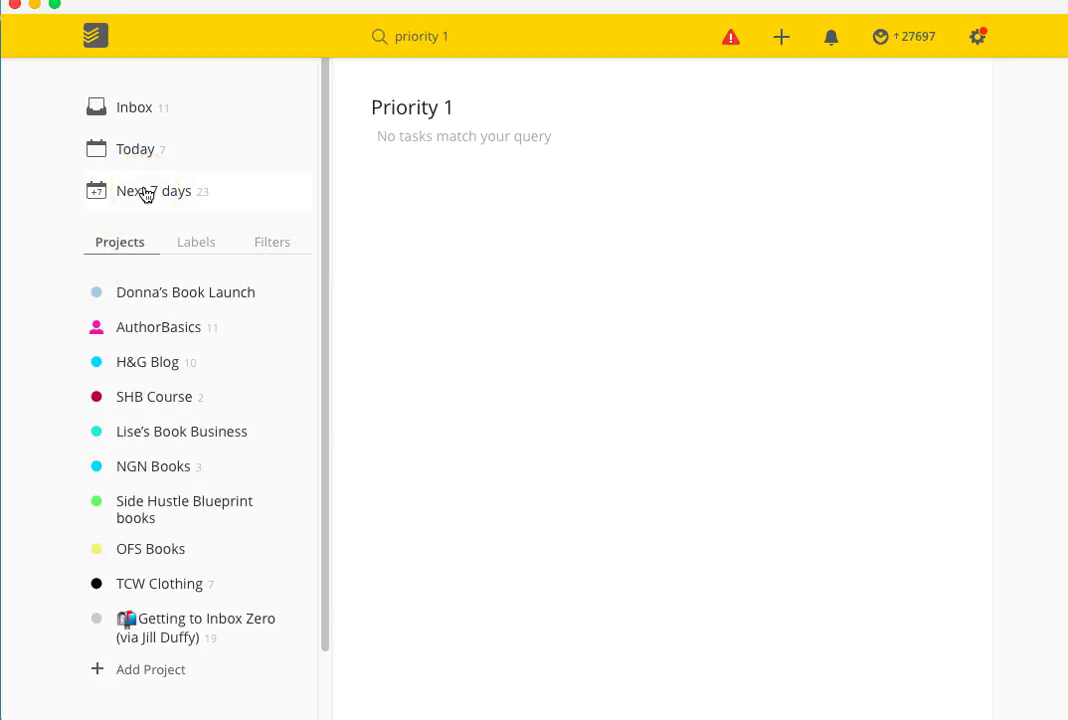
Scroll through the Next 7 days view's 23 tasks and back to the top.
click(144, 190)
click(327, 249)
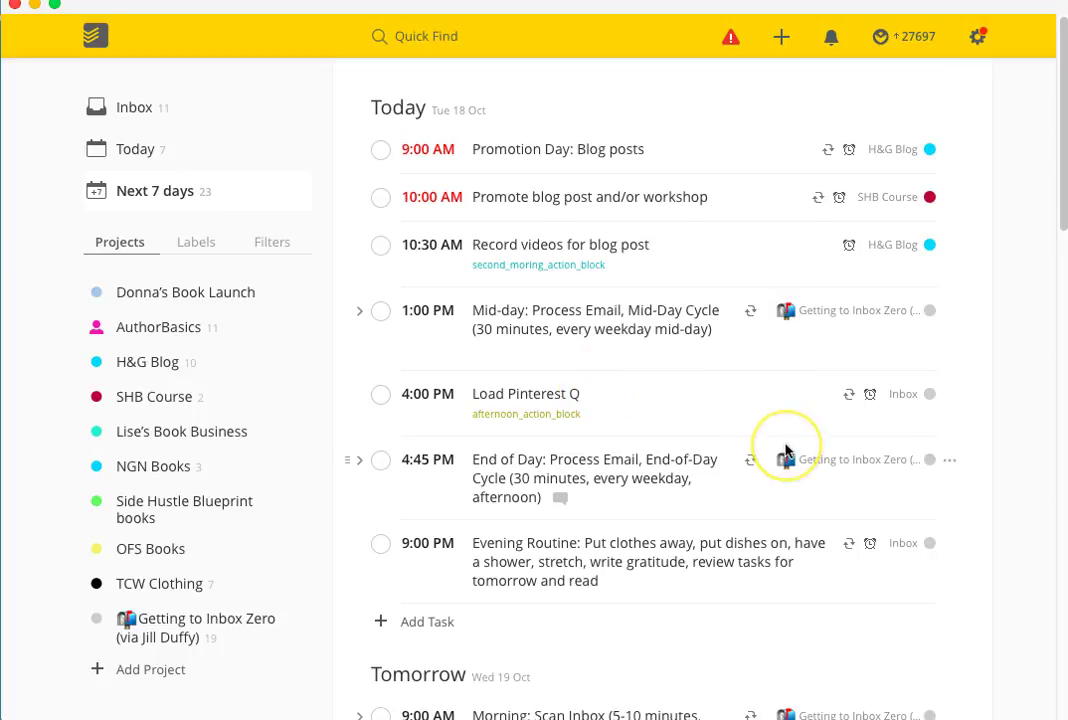
scroll(786, 452, down, 5)
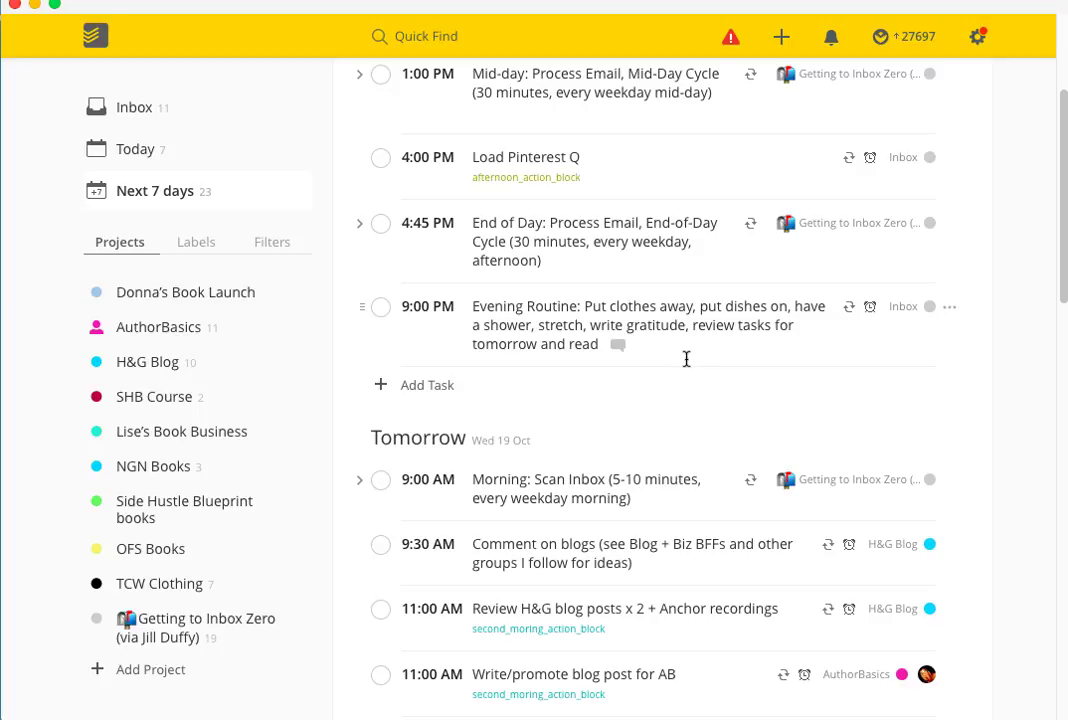
scroll(686, 358, down, 10)
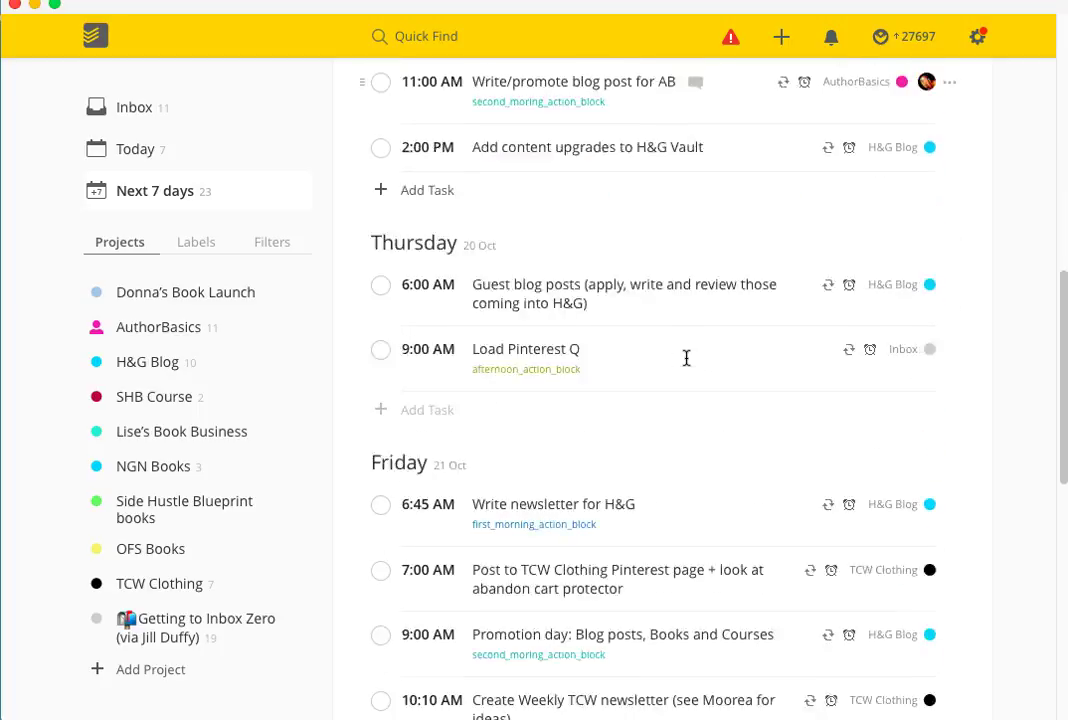
scroll(686, 358, down, 10)
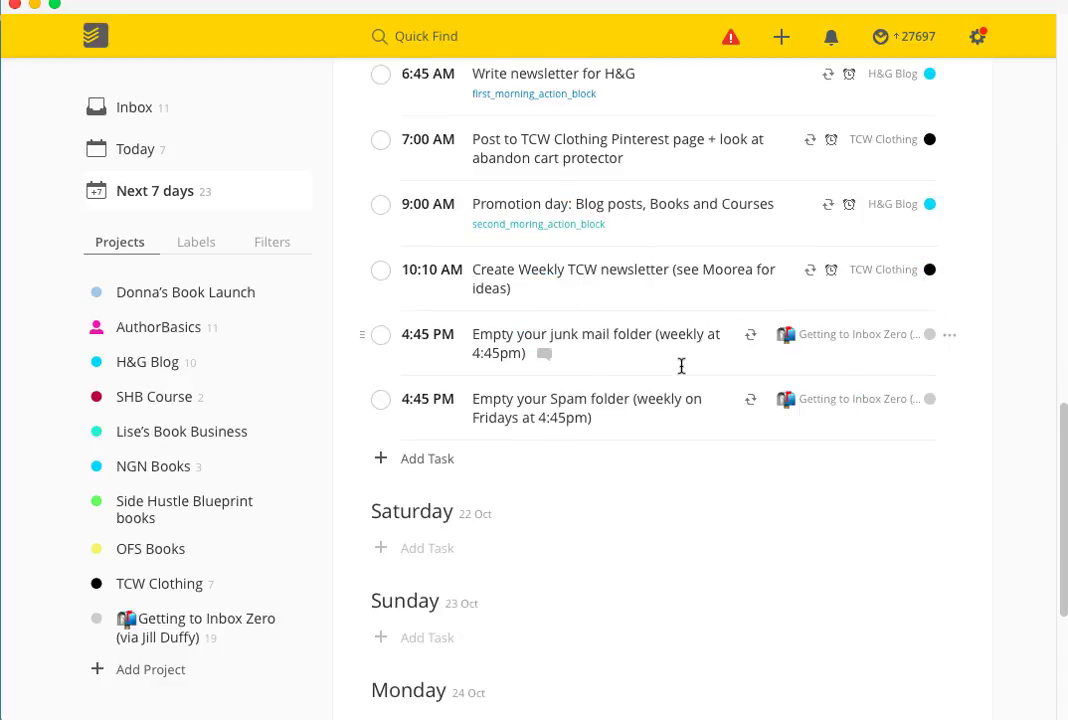
scroll(685, 360, up, 20)
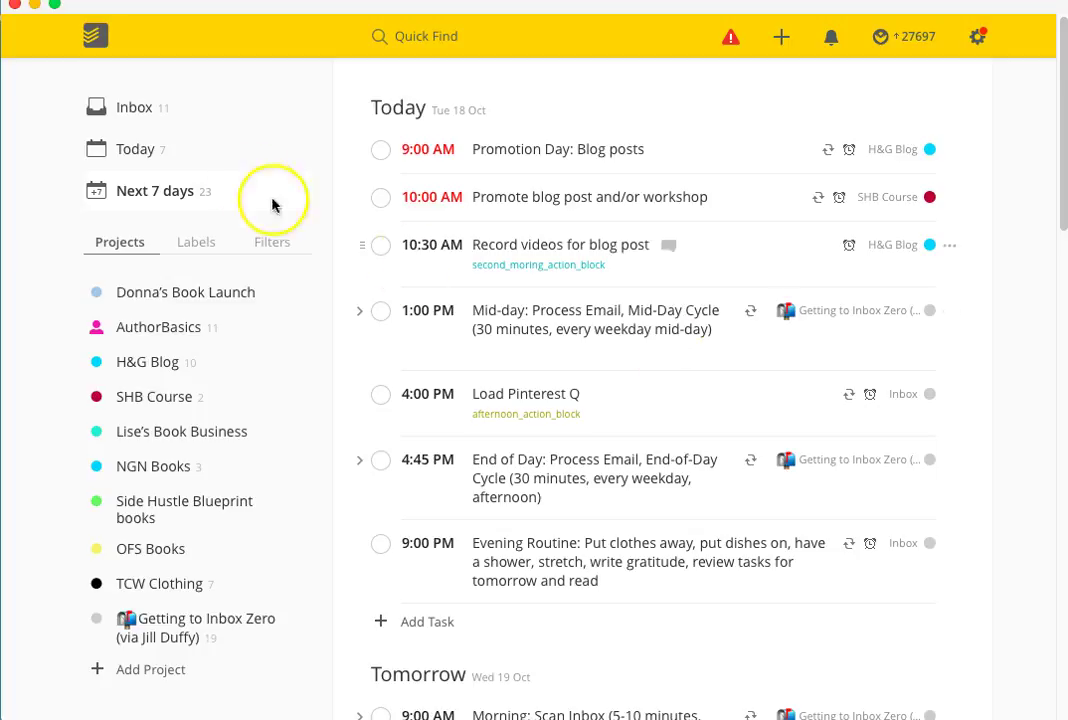
From Today, quick-add 'This is a recurring task' due 'every month @5'.
click(130, 150)
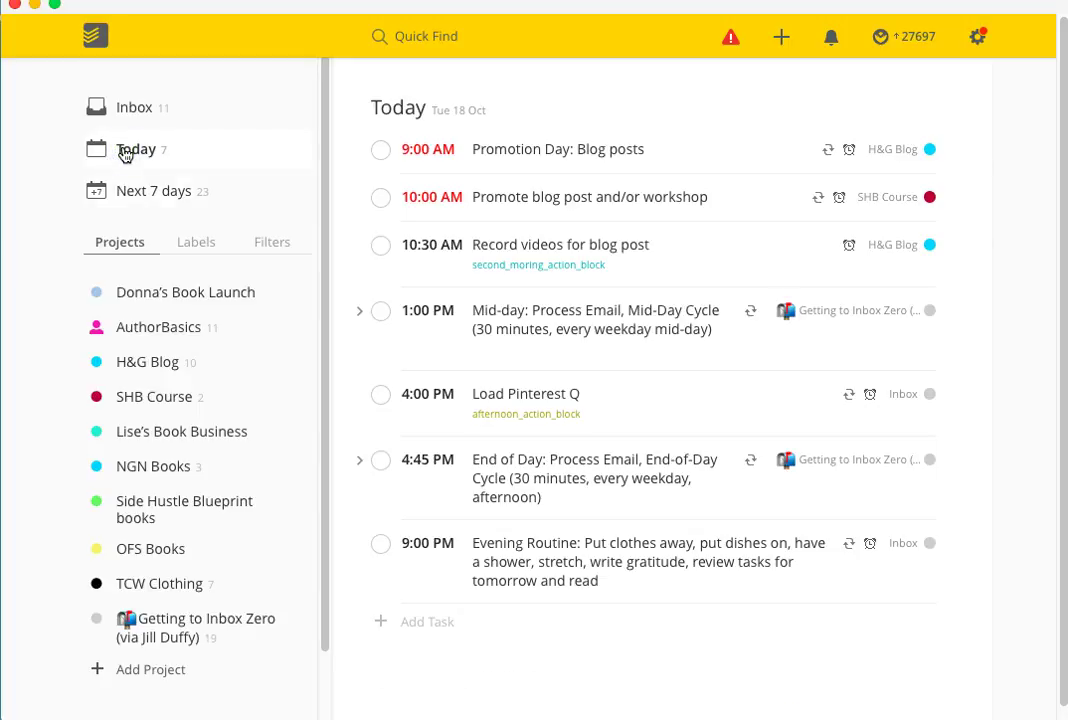
click(784, 37)
text(This is a)
key(BackSpace)
text(is a recurring)
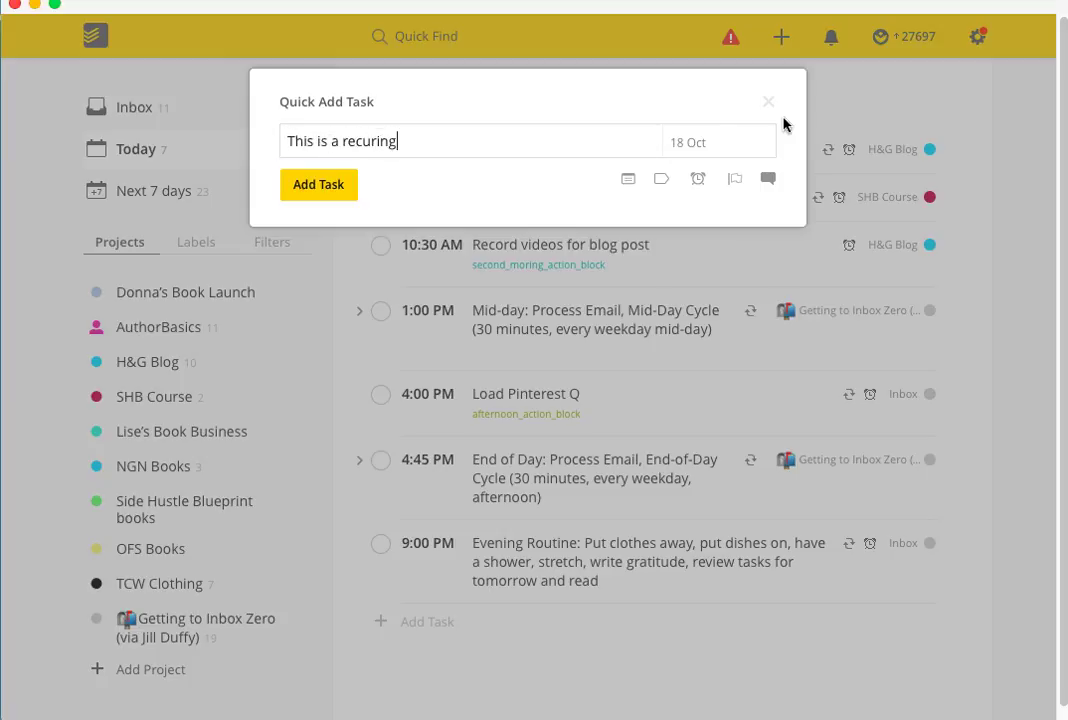
text( task)
click(742, 146)
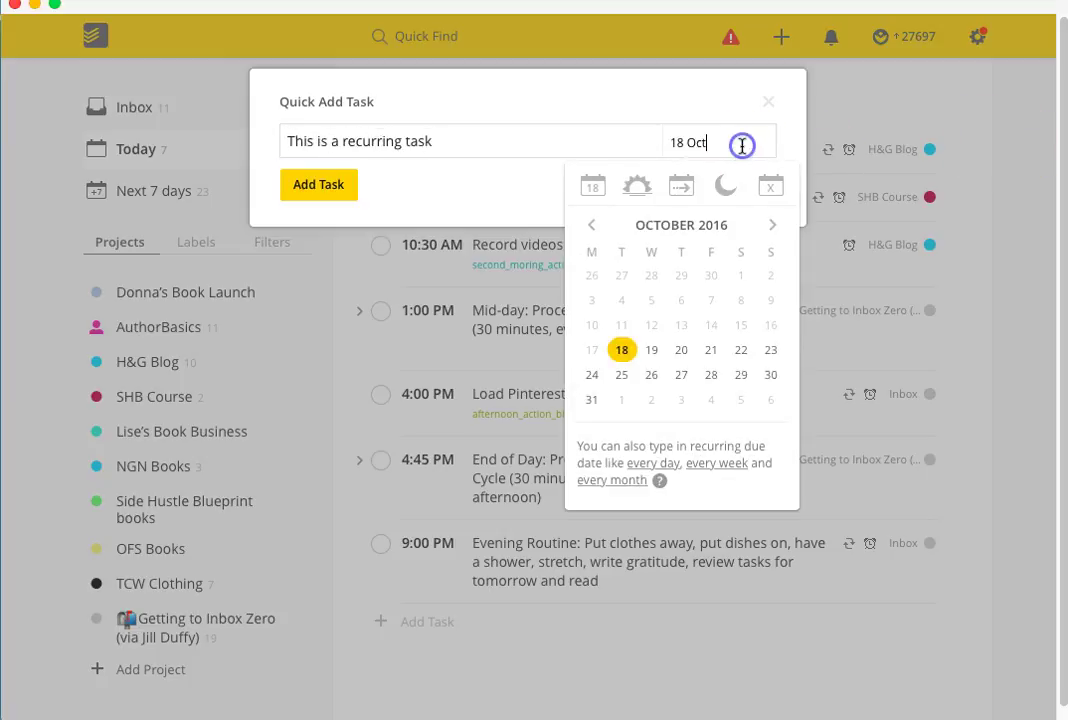
drag(741, 144, 604, 140)
text(every )
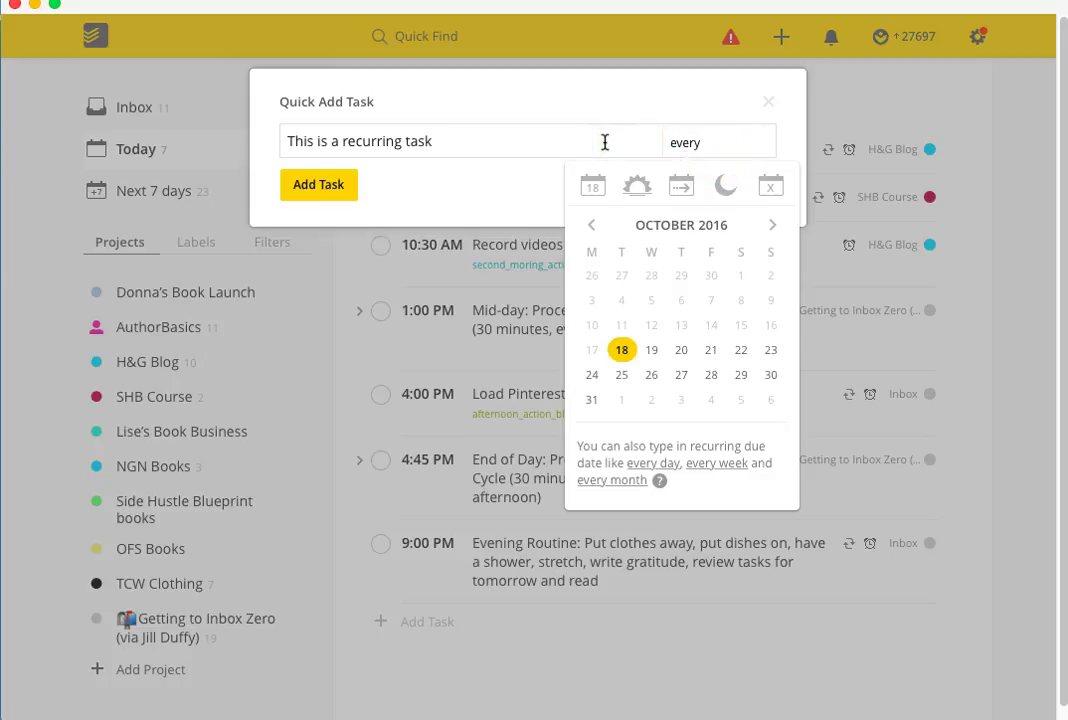
text(month @5)
click(565, 138)
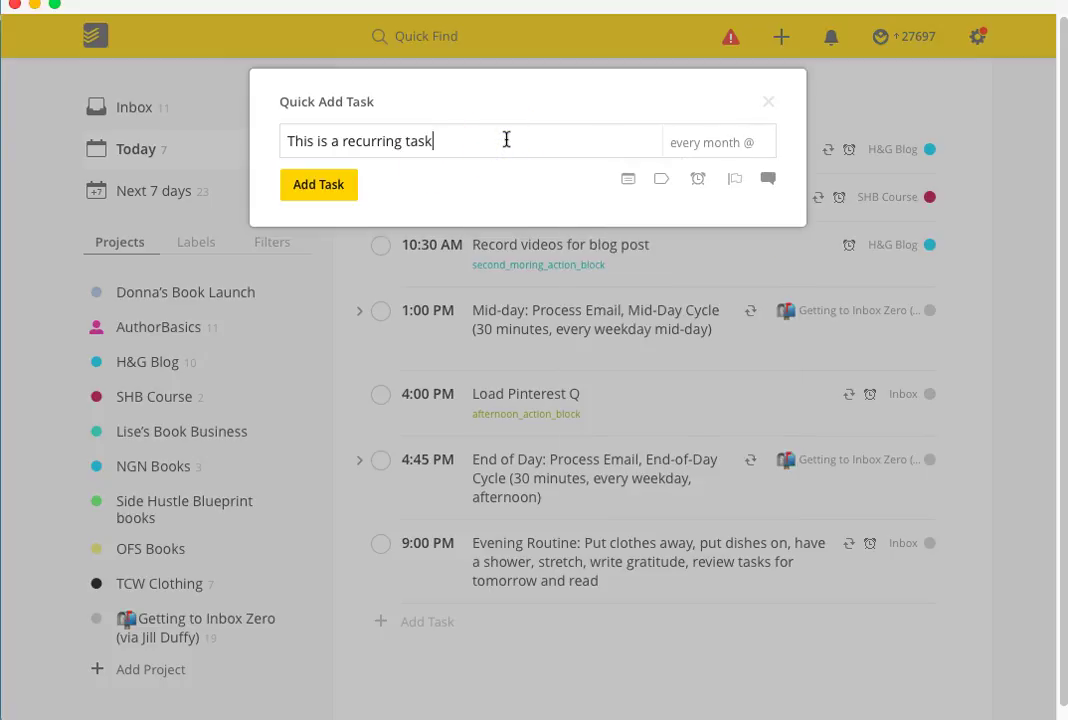
click(305, 186)
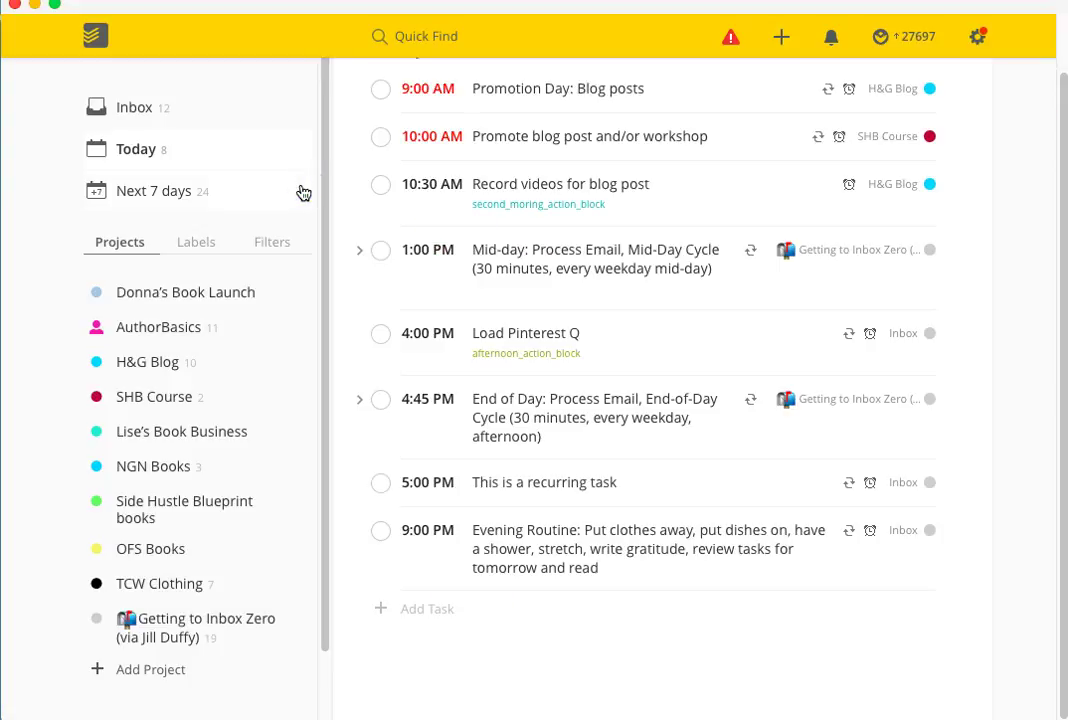
Change that task's due date to 'every 3rd monday' and save it.
click(772, 261)
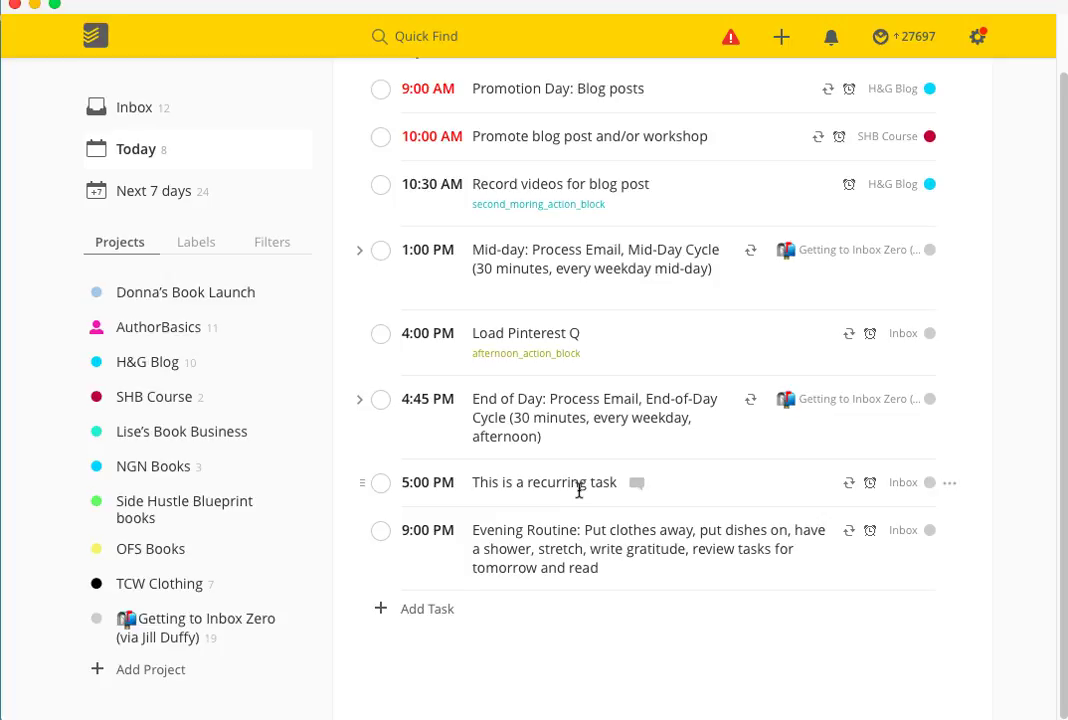
click(570, 484)
click(865, 485)
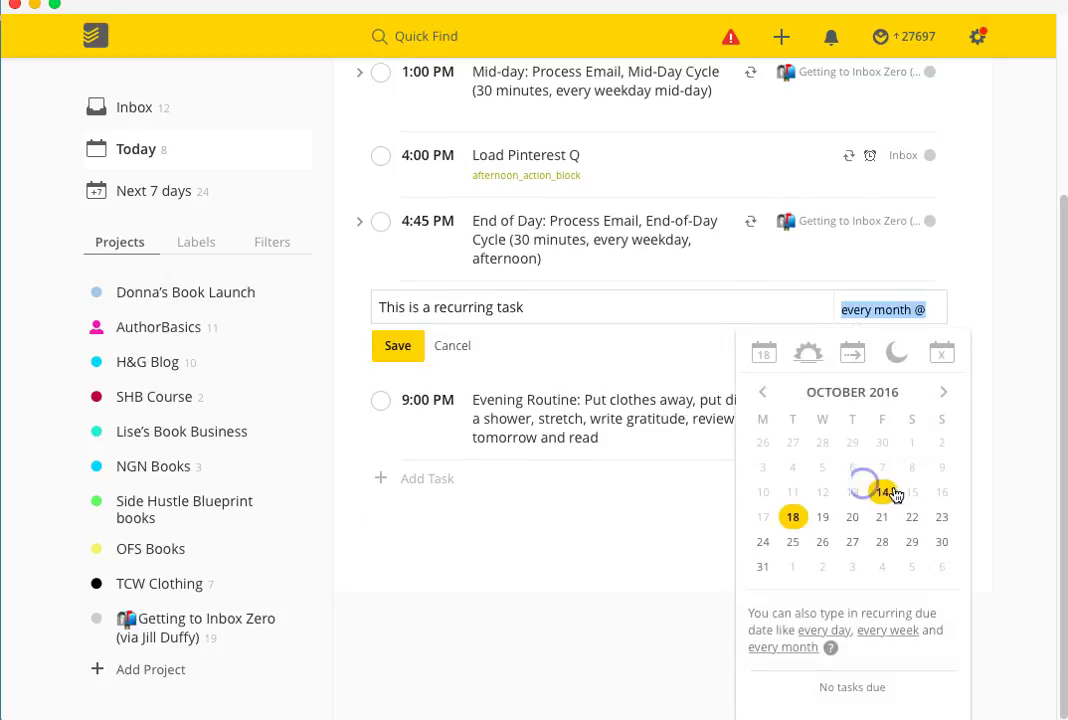
click(873, 305)
text(every)
text( 3rd mond)
text(ay)
key(Return)
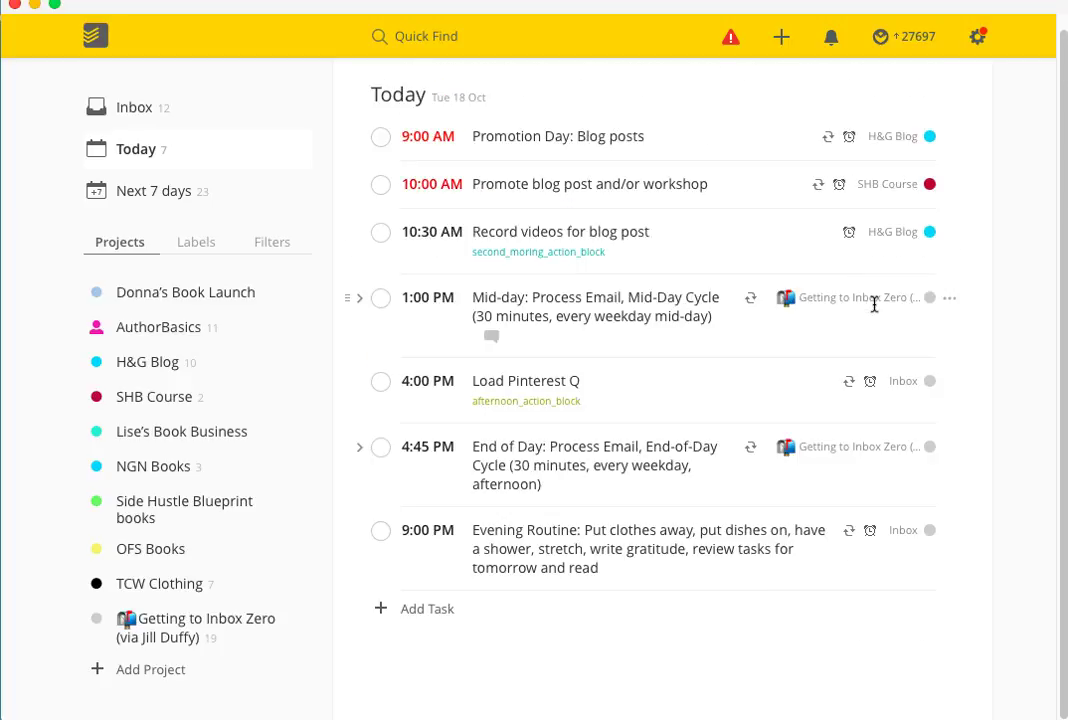
In the Inbox, open 'This is a recurring task' (next due 21 Nov) and its more-options menu.
click(175, 108)
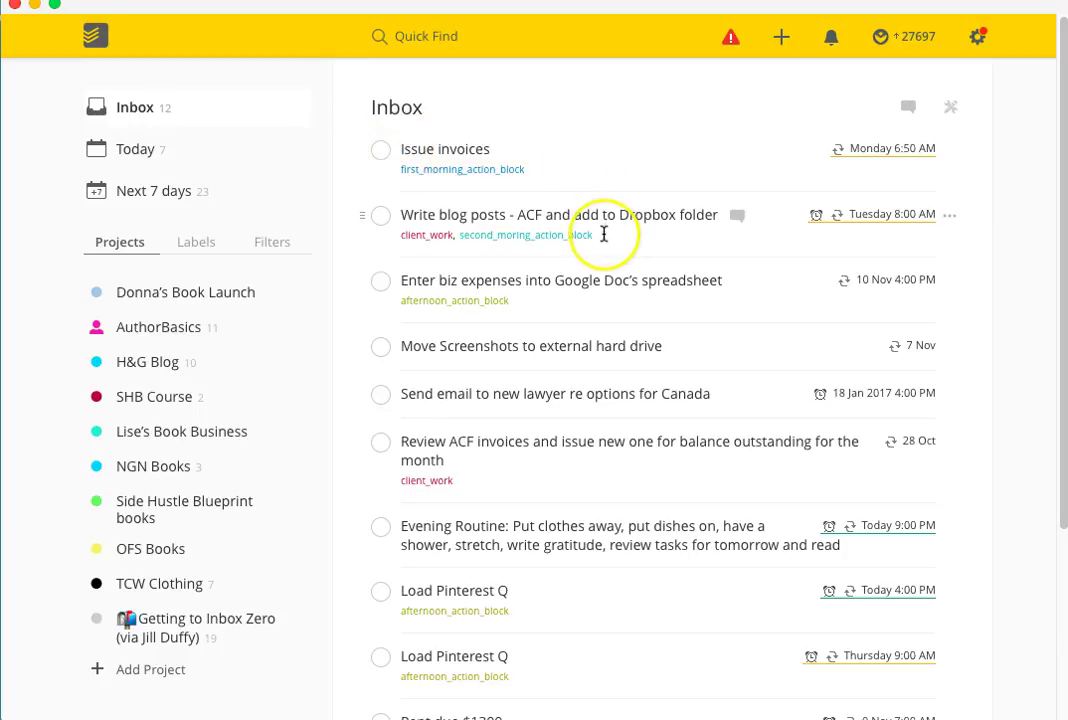
scroll(604, 234, down, 5)
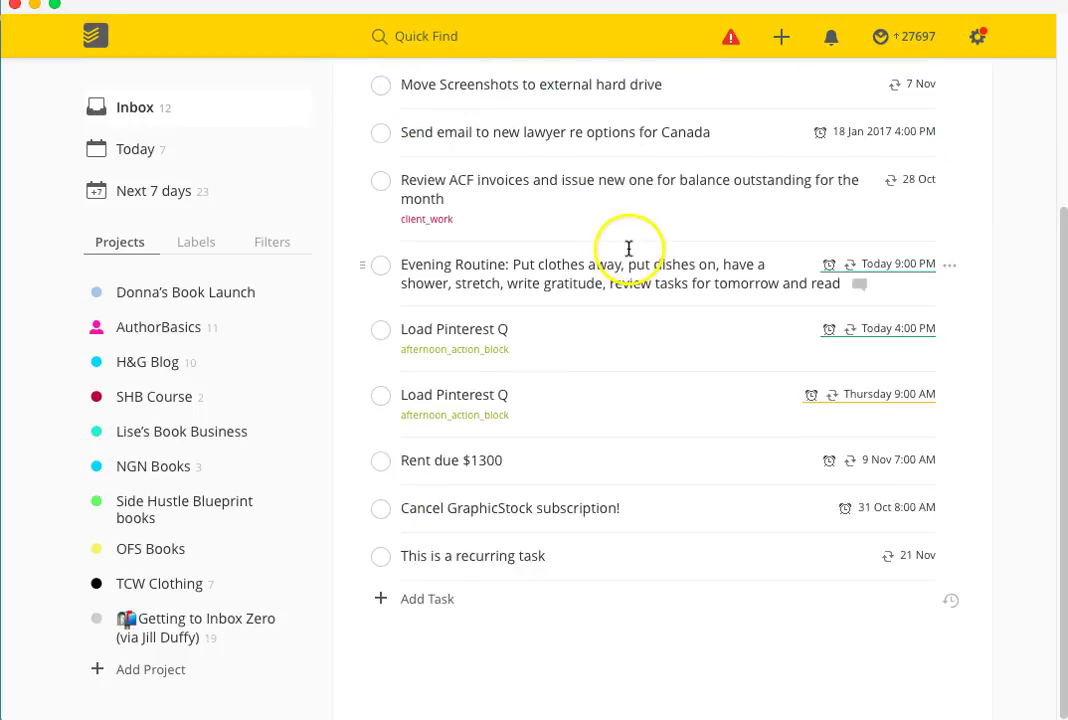
mouse_move(905, 553)
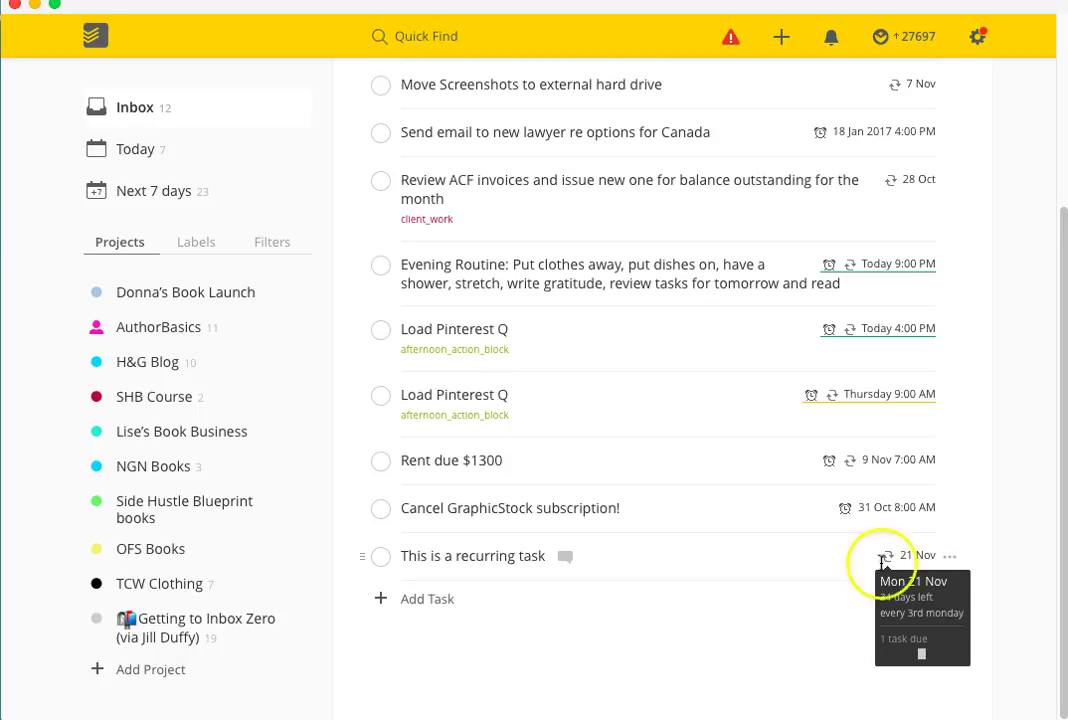
click(493, 557)
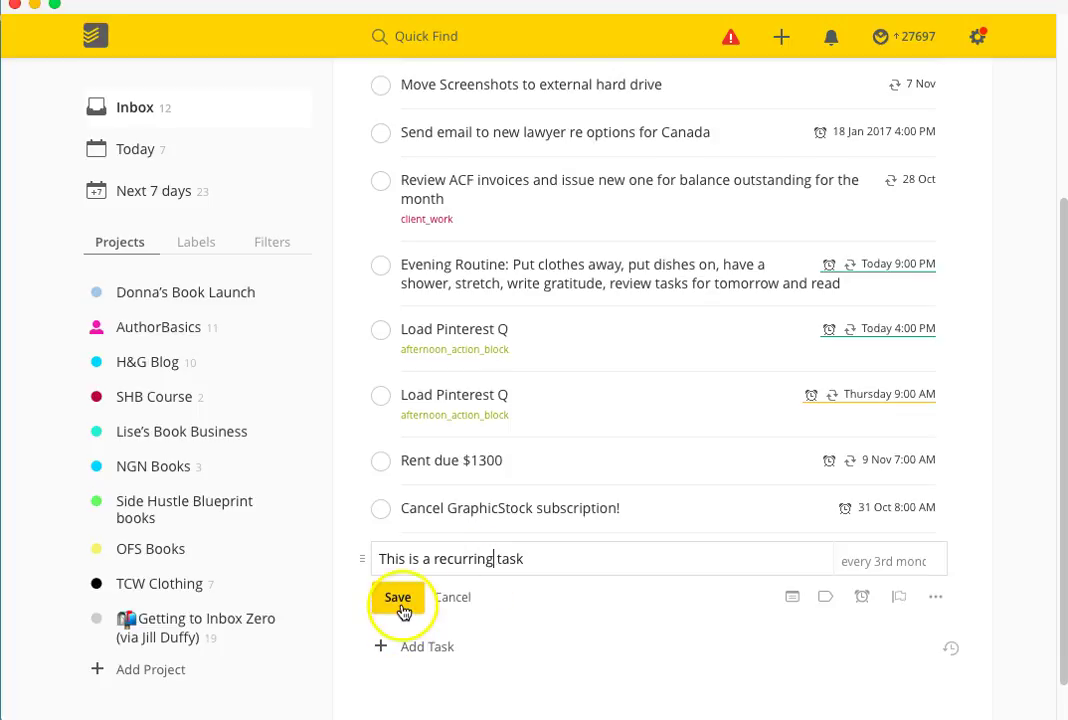
click(936, 598)
Save 'This is a recurring task' and open its Comments dialog, which has no comments yet.
click(398, 598)
click(566, 560)
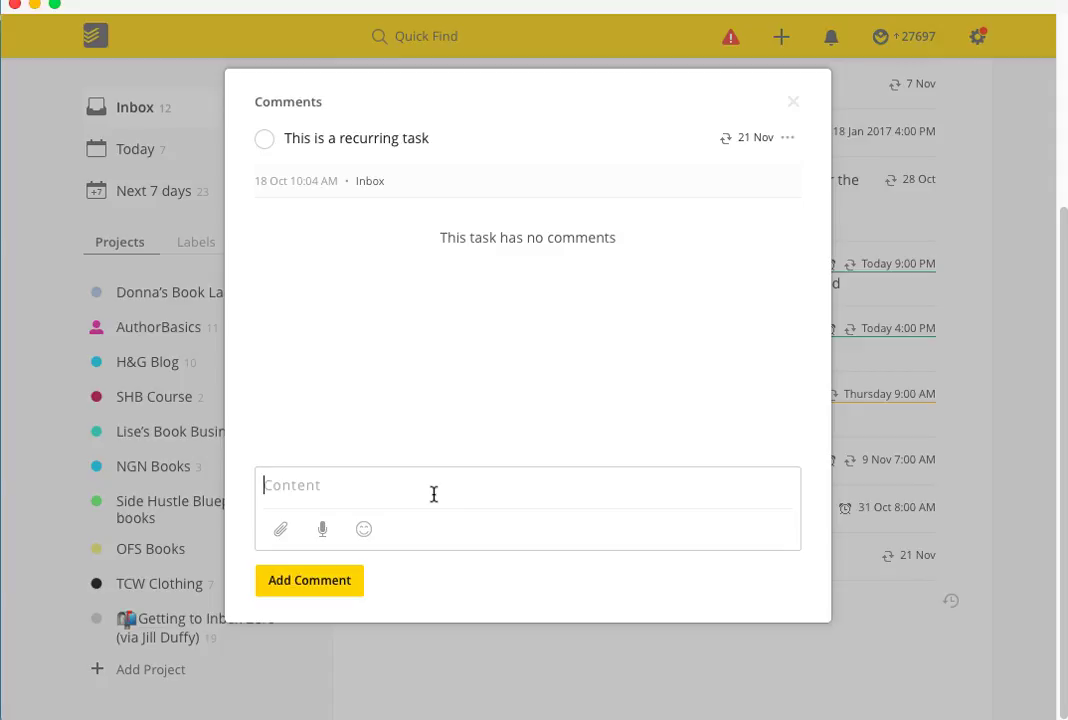
click(387, 513)
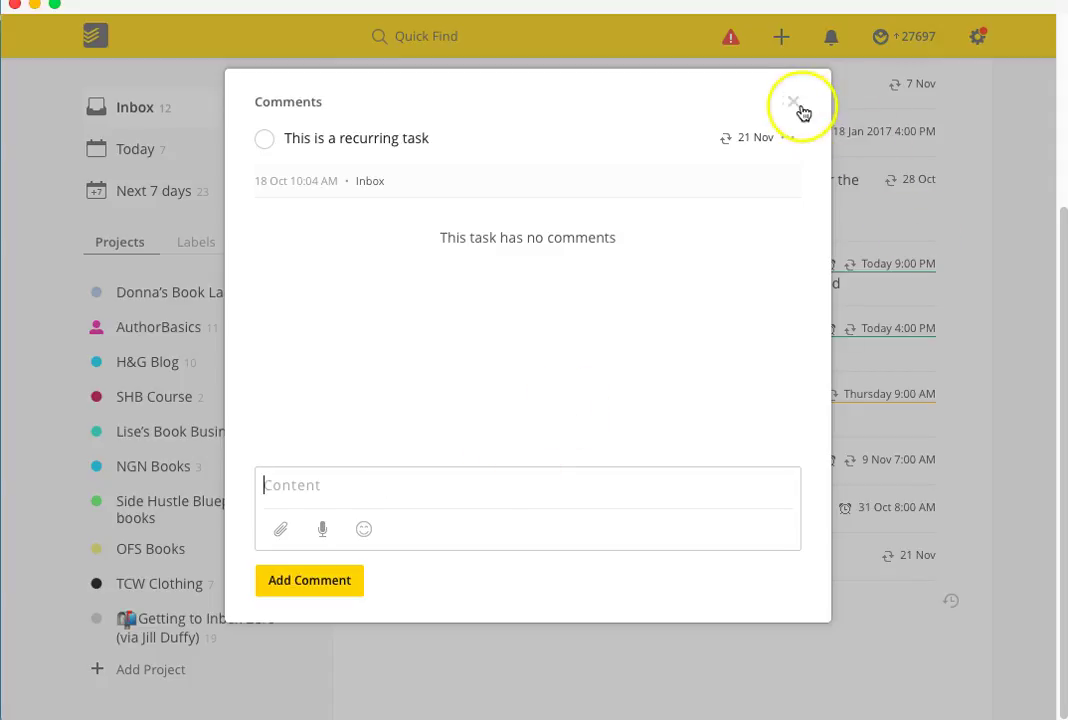
Close the Comments dialog to return to the Inbox, where the recurring task is due 21 Nov.
click(837, 358)
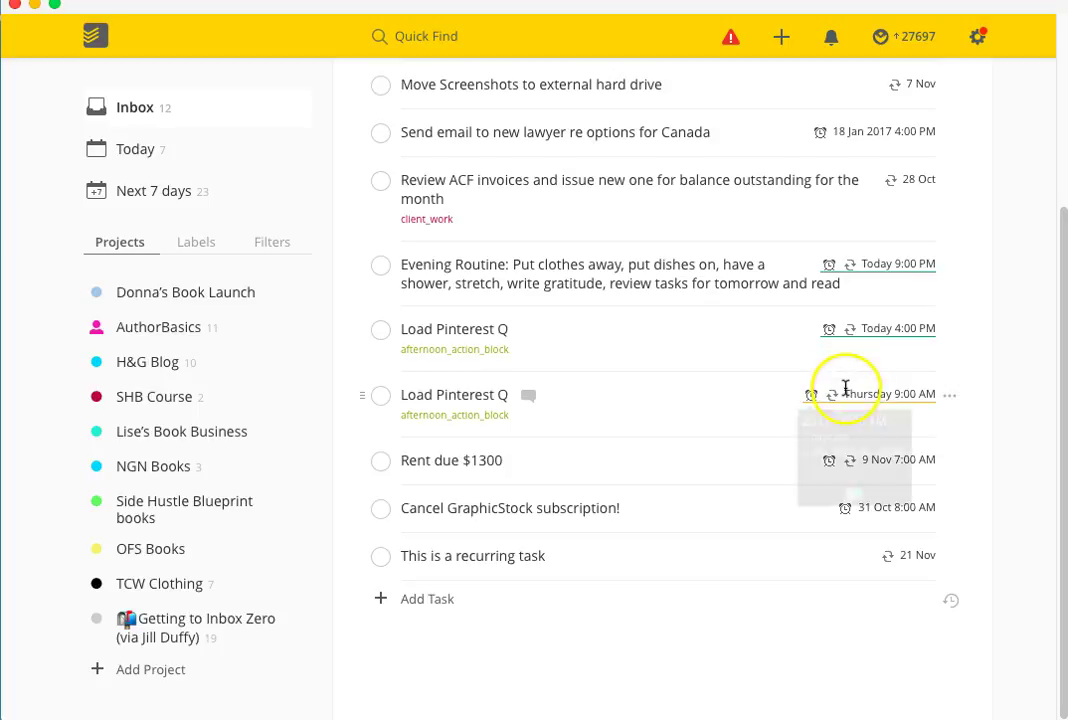
click(758, 626)
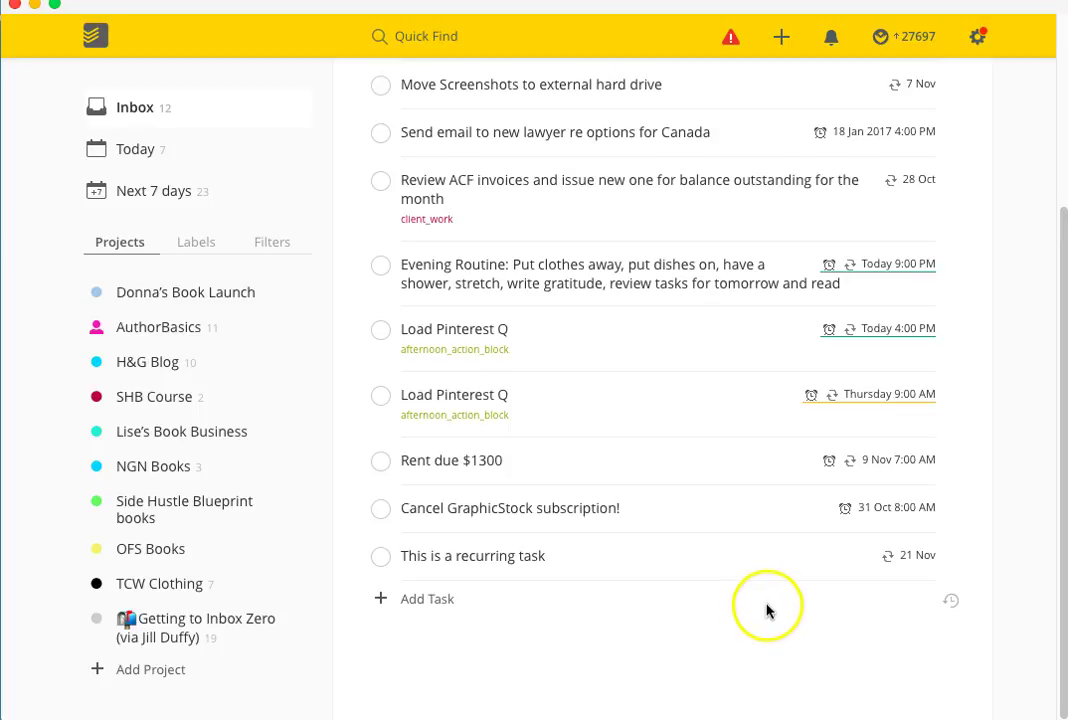